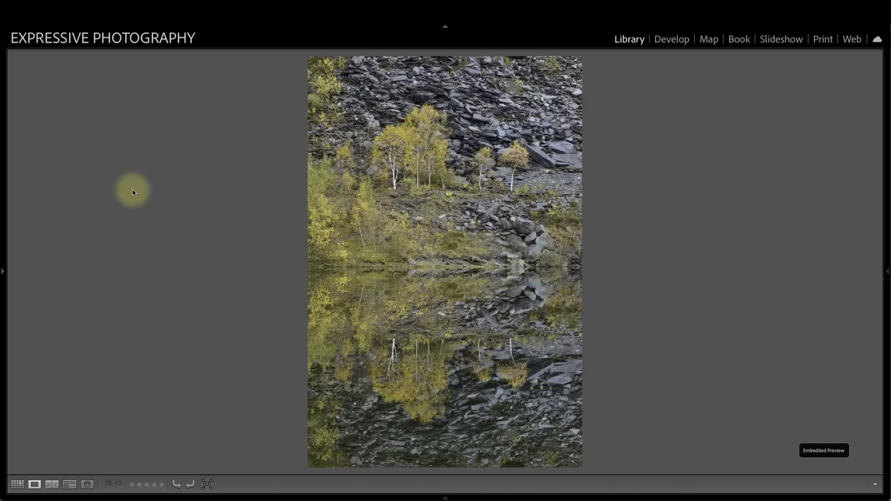
Open the photo for developing and crop it to a 4 x 5 / 8 x 10 aspect ratio, keeping the trees and reflection centred.
left_click(676, 40)
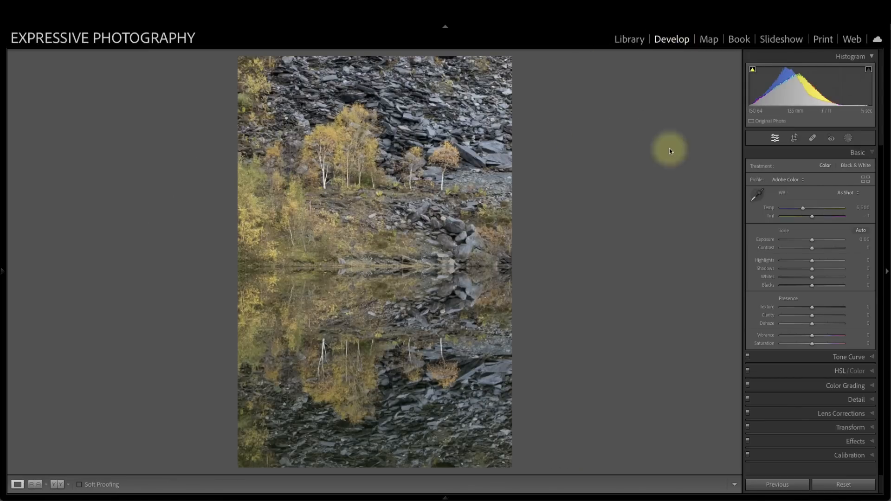
left_click(794, 138)
left_click(850, 169)
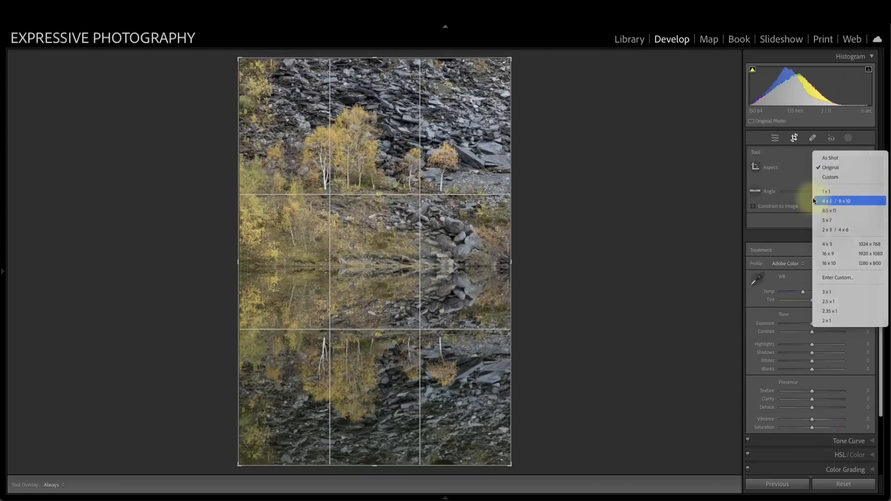
left_click(819, 201)
left_click_drag(344, 173, 342, 174)
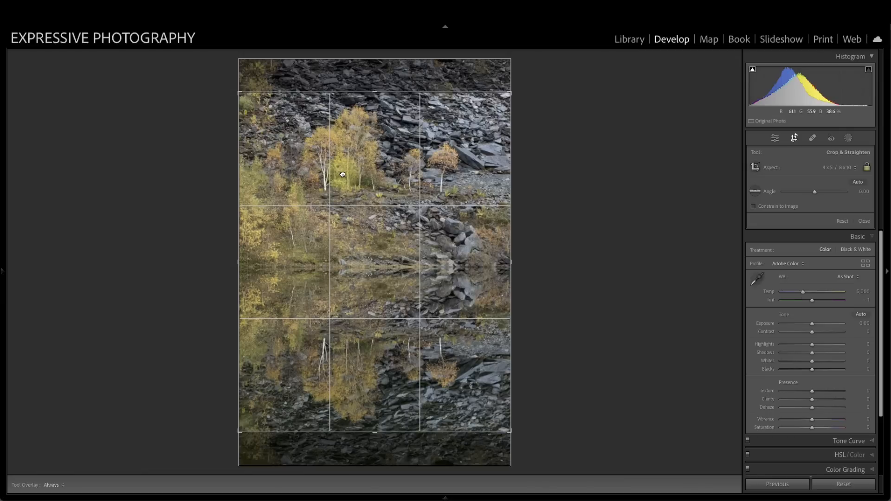
key("Return")
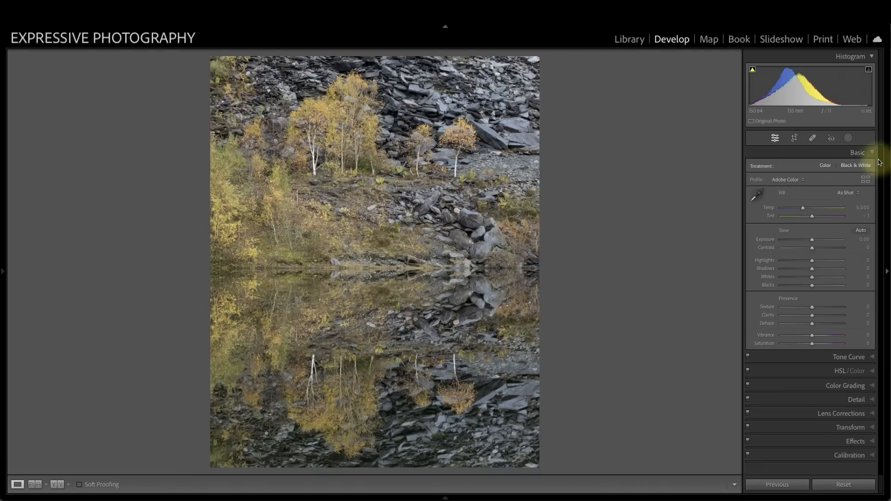
Compare the black-and-white filter profiles on the photo and apply B&W Orange Filter.
left_click(866, 180)
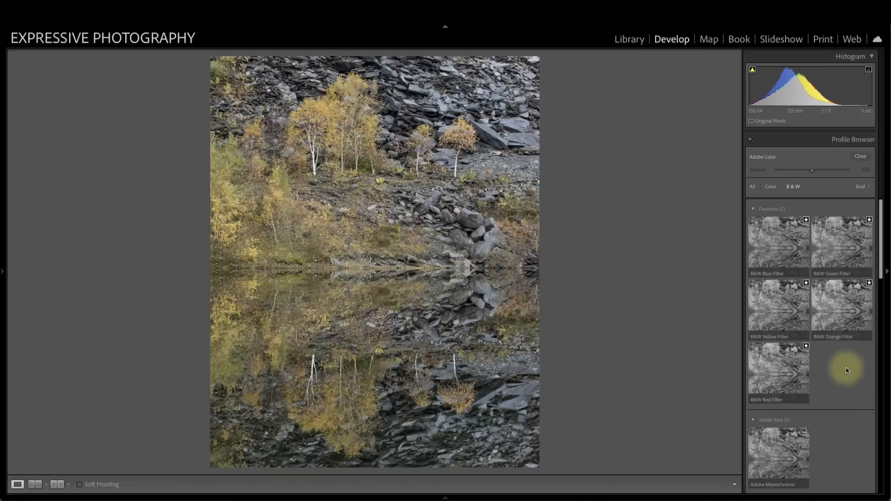
left_click(841, 307)
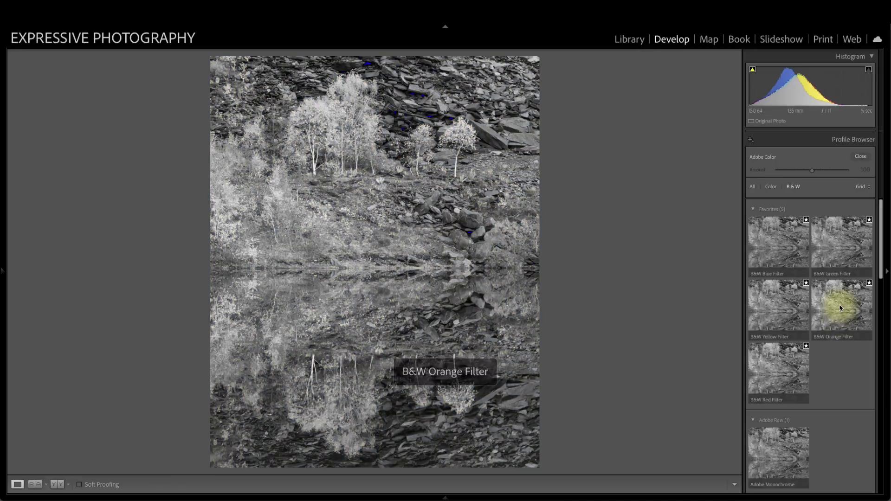
left_click(780, 360)
left_click(778, 245)
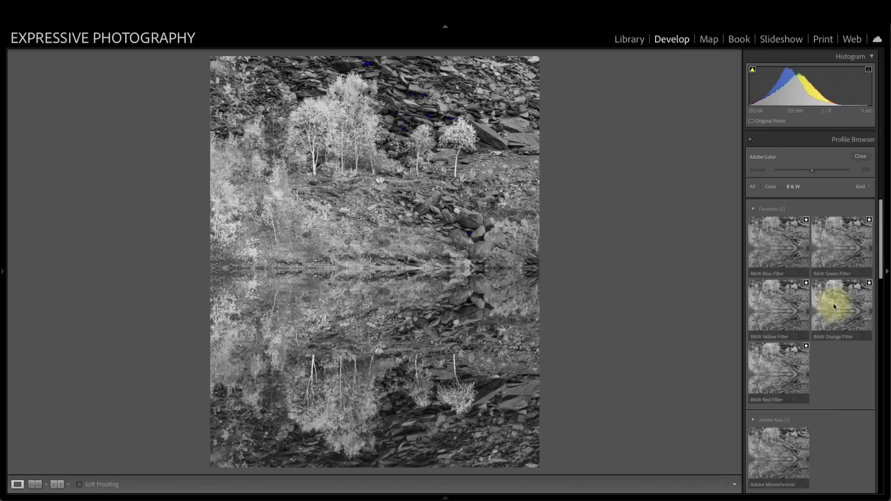
left_click(834, 305)
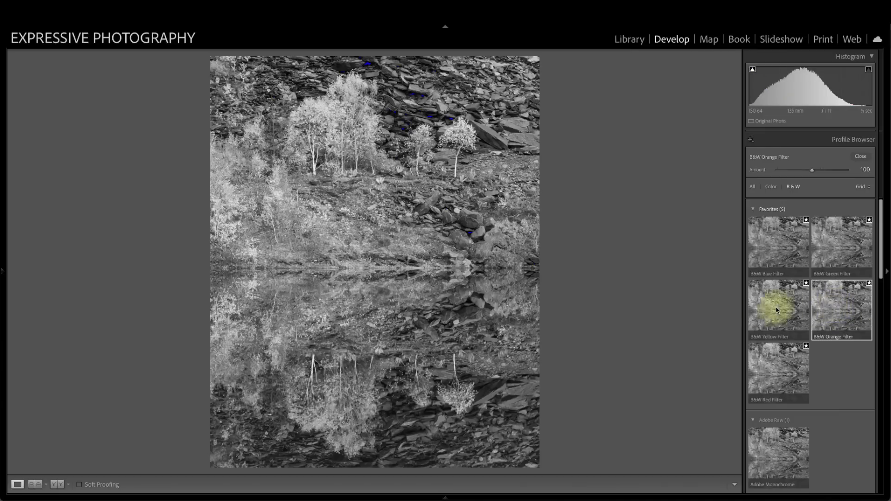
left_click(761, 307)
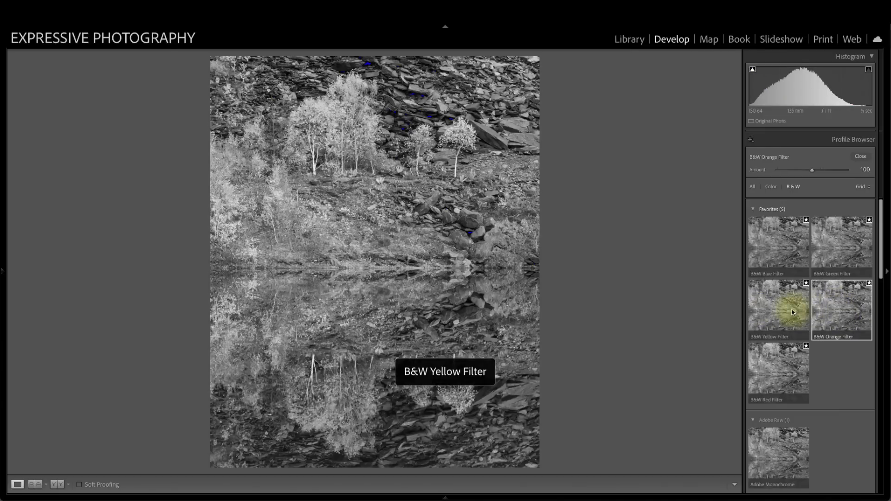
left_click(853, 308)
left_click(861, 157)
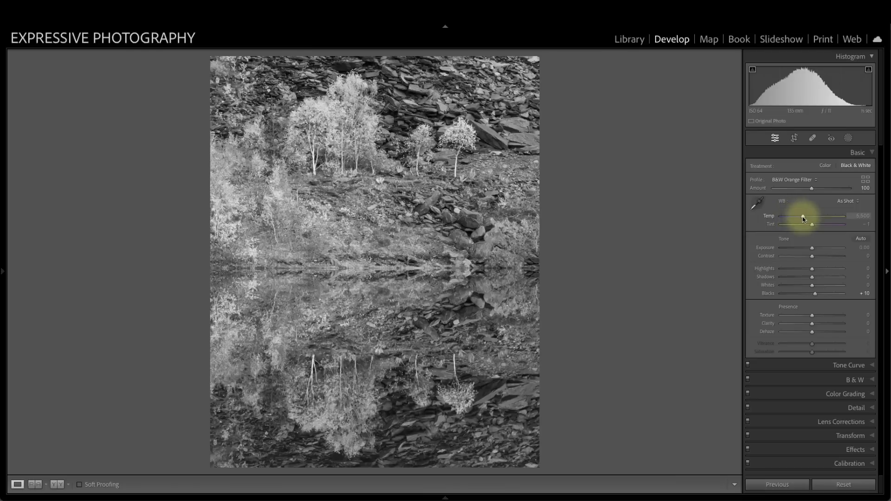
Try cooler and warmer white balances, settling on a temperature of 5,540 and a tint of +1.
left_click_drag(803, 218, 798, 221)
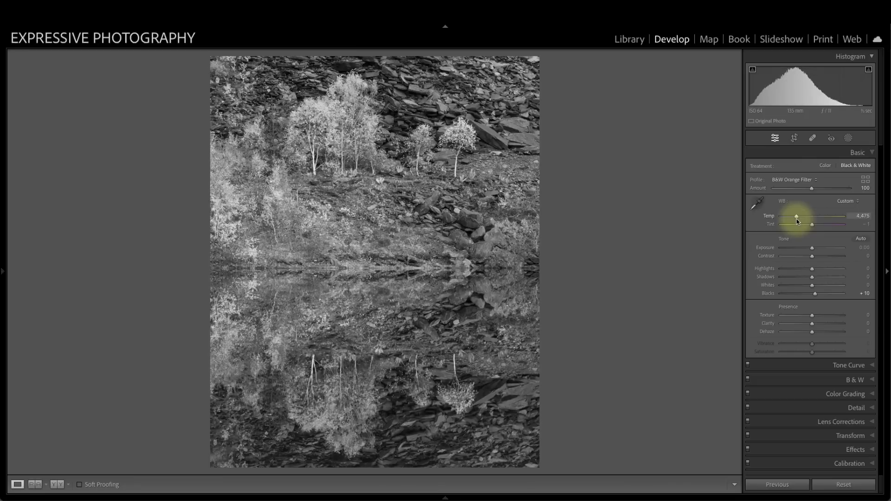
left_click_drag(806, 222, 813, 223)
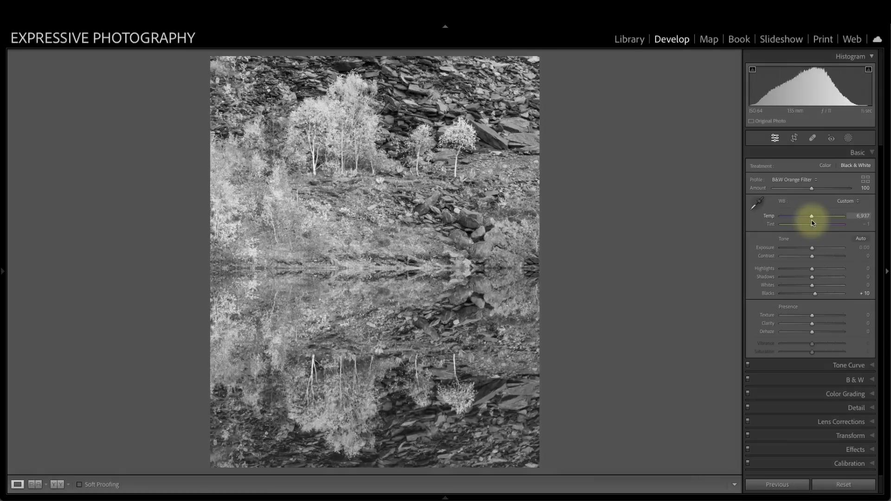
left_click_drag(810, 220, 809, 220)
left_click_drag(812, 223, 816, 223)
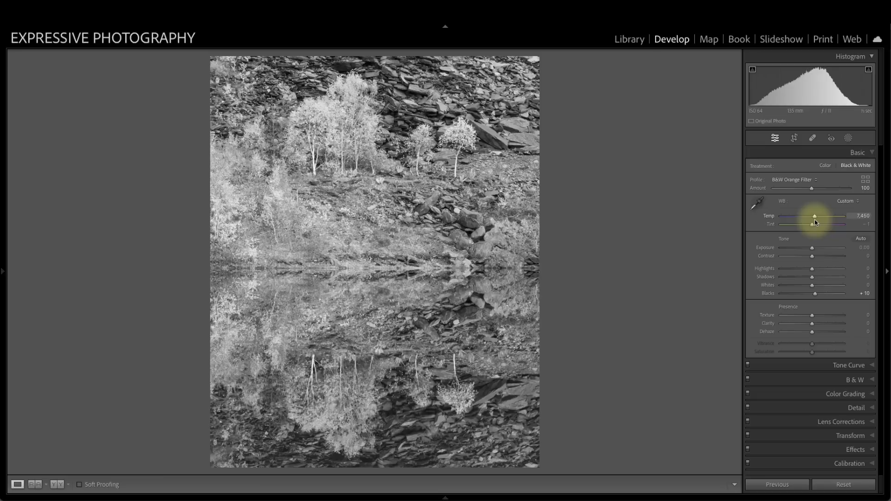
left_click_drag(816, 221, 804, 220)
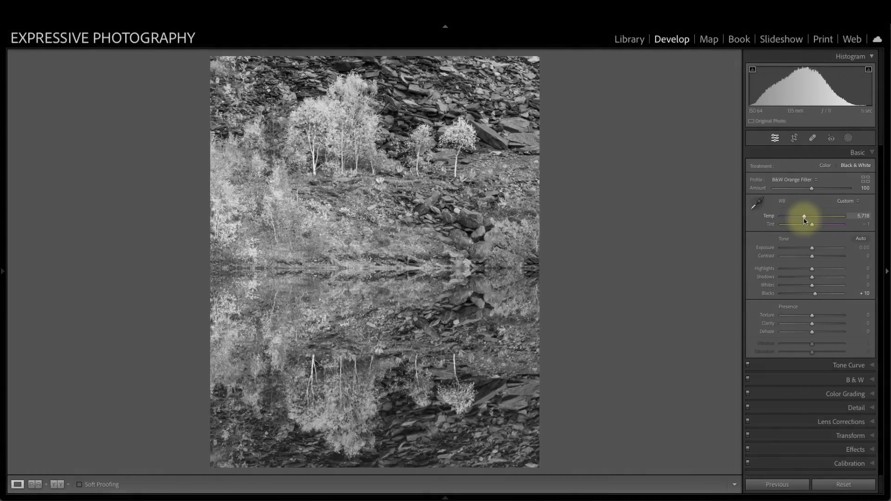
mouse_move(812, 224)
left_mouse_down()
mouse_move(804, 223)
mouse_move(823, 227)
mouse_move(796, 224)
mouse_move(813, 225)
left_mouse_up()
left_click_drag(809, 216, 805, 219)
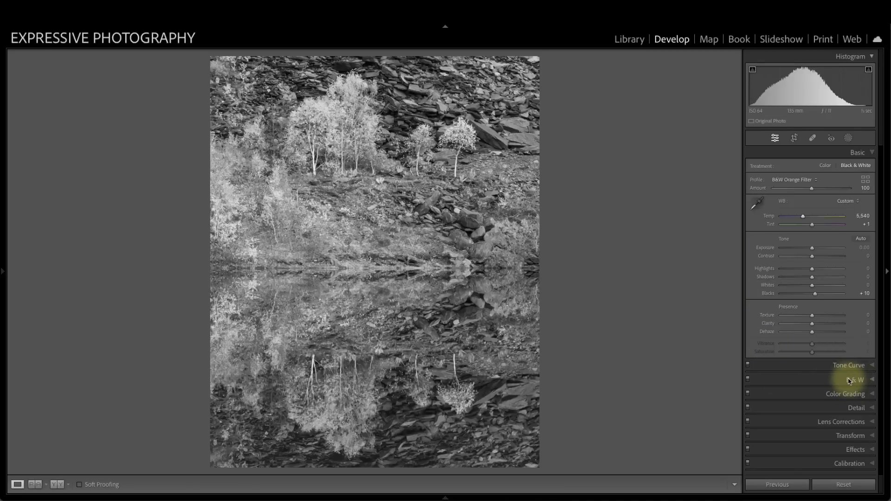
Brighten the foliage by raising Yellow to +55 in the Black & White Mix.
left_click(855, 379)
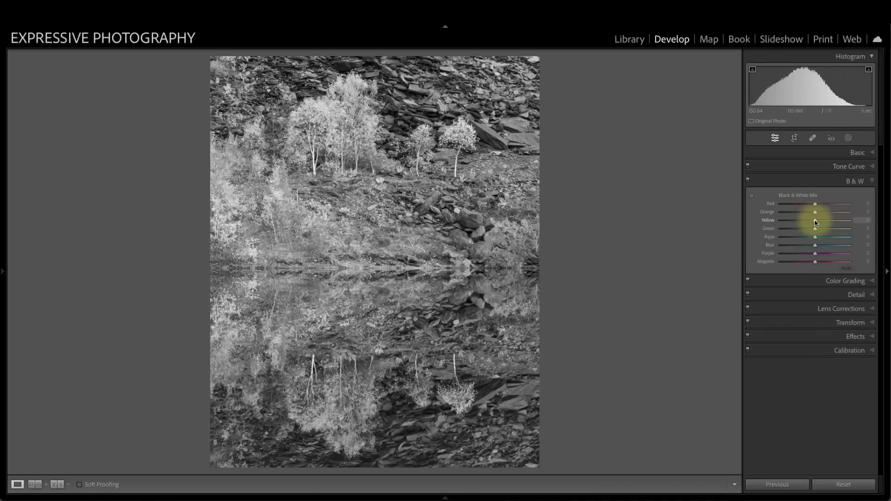
left_click_drag(816, 223, 829, 224)
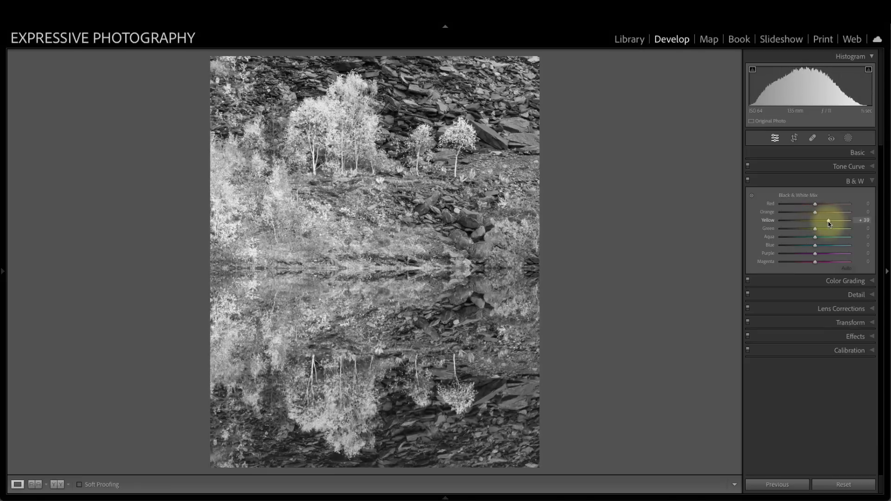
left_click_drag(828, 222, 835, 226)
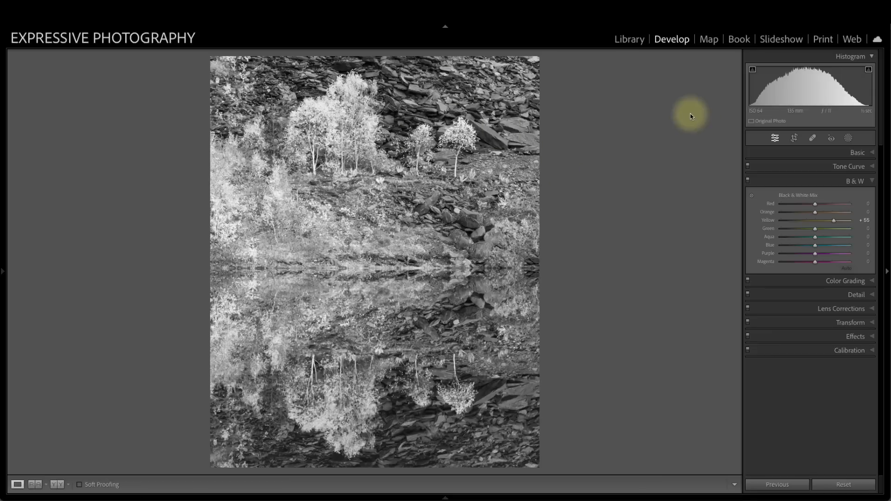
Darken the midtones by adding a tone curve point at input 121, output 89.
left_click(855, 152)
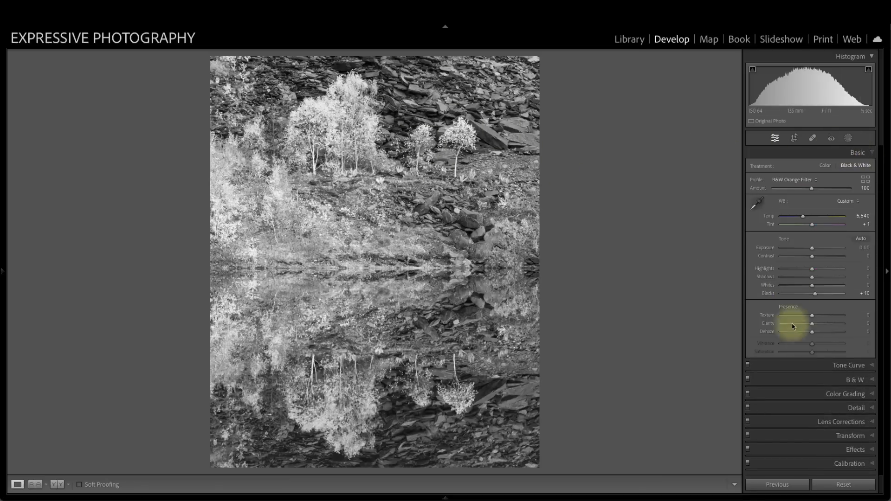
left_click(824, 366)
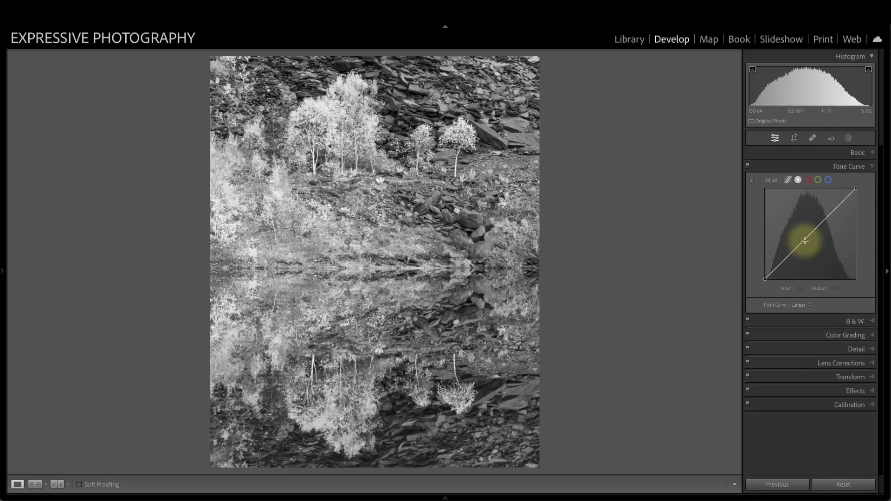
left_click_drag(805, 240, 809, 250)
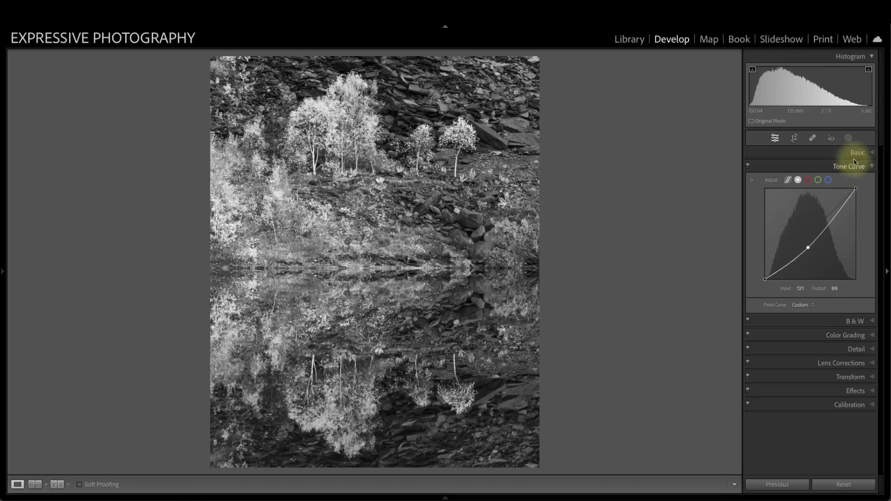
Raise the whites to +22 and compare the edited photo with the original side by side.
left_click(857, 152)
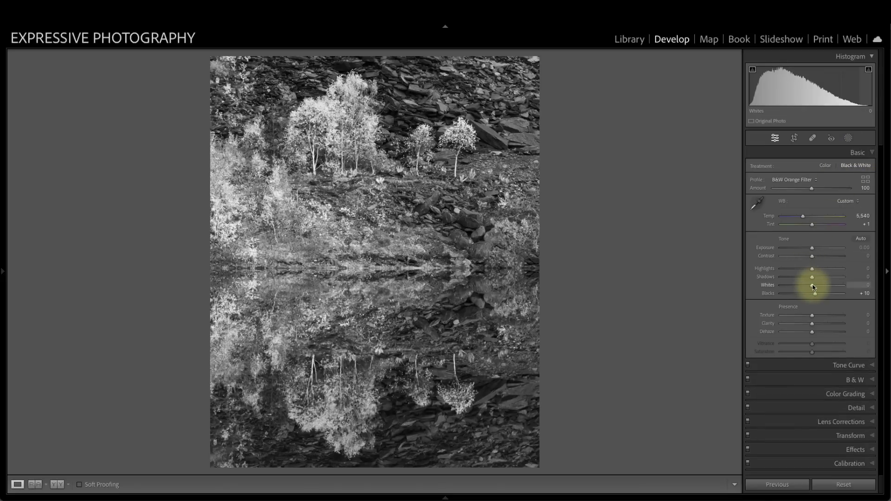
left_click_drag(820, 287, 822, 287)
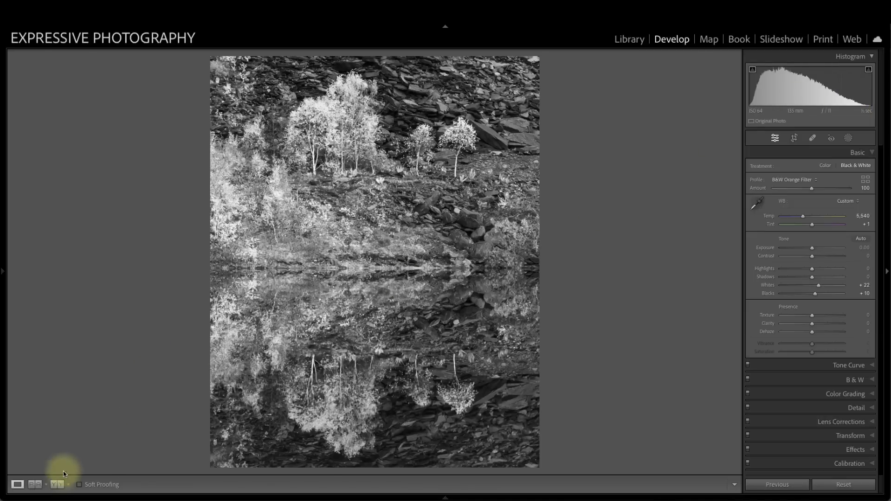
left_click(60, 485)
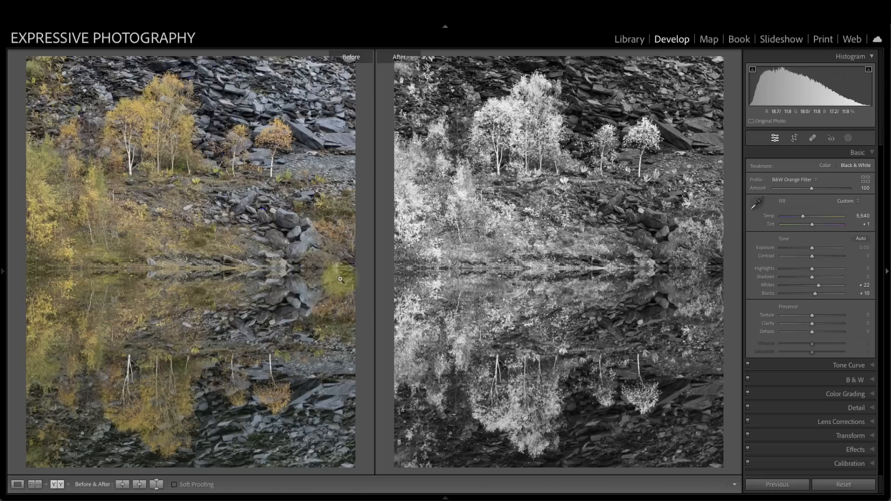
left_click(17, 484)
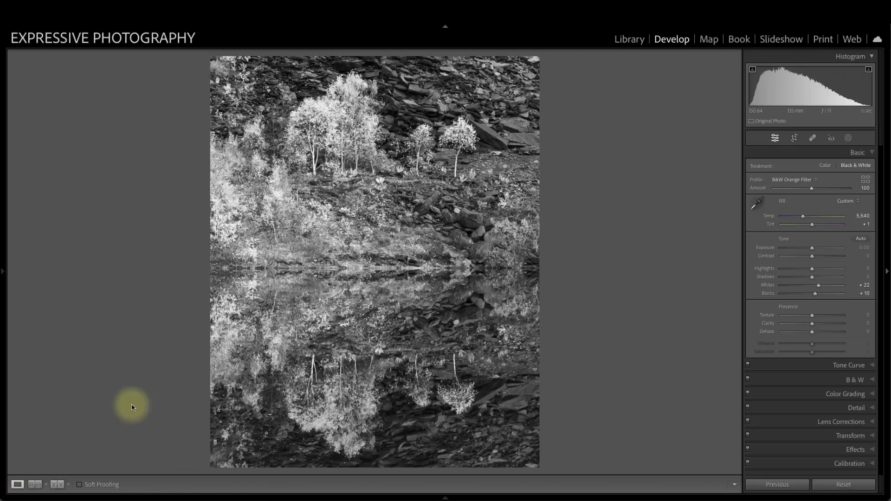
Add a radial gradient mask as a tall ellipse centred just above the waterline and reaching past the photo's edges.
left_click(849, 138)
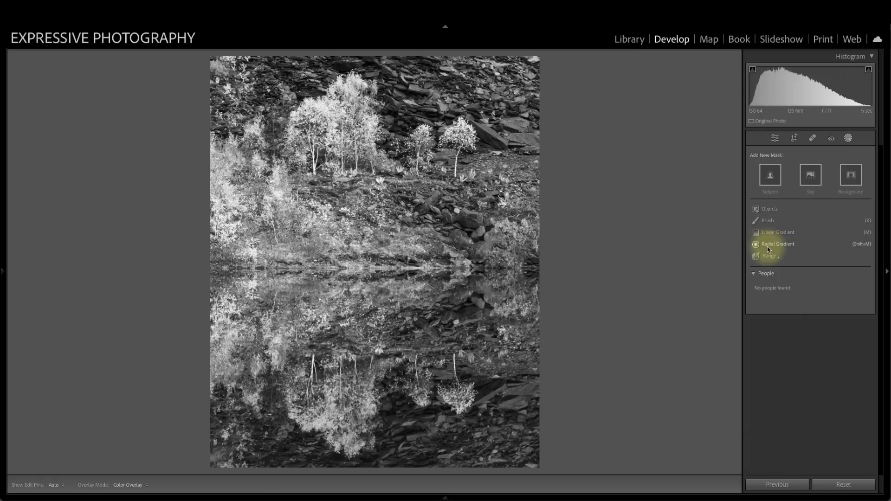
left_click(769, 246)
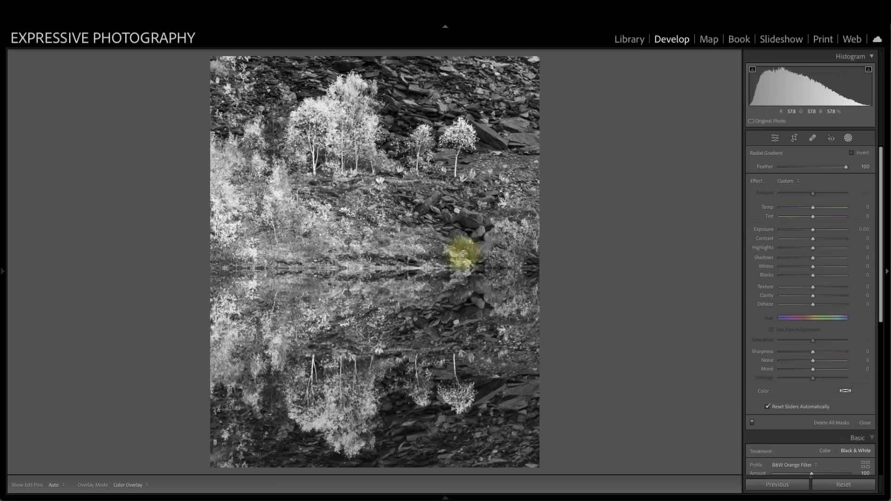
key("ctrl+minus")
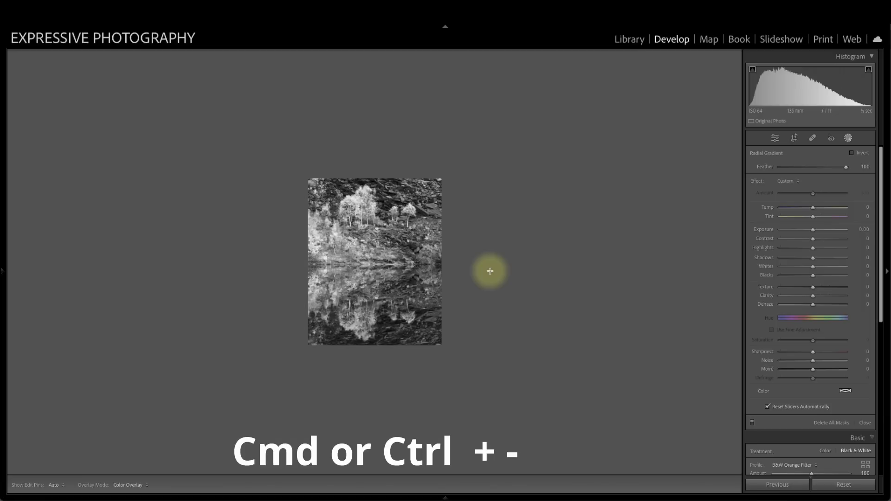
key("ctrl+plus")
key("ctrl+minus")
key("ctrl+plus")
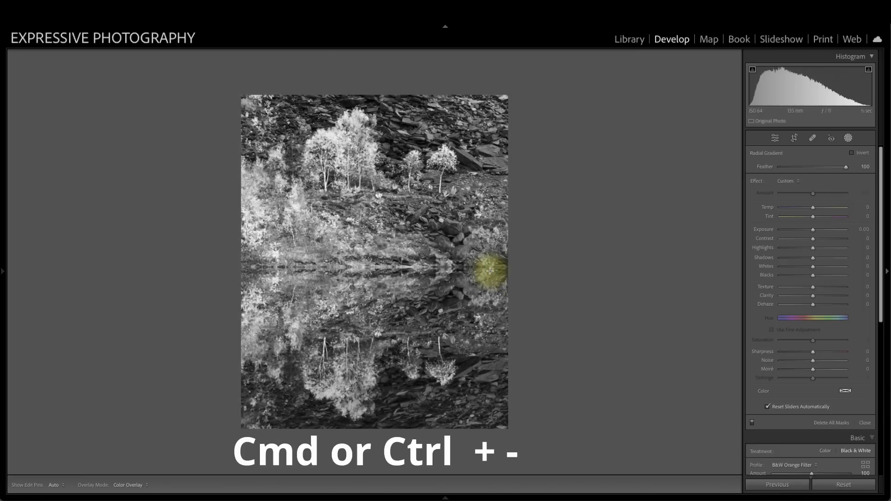
key("ctrl+minus")
key("ctrl+plus")
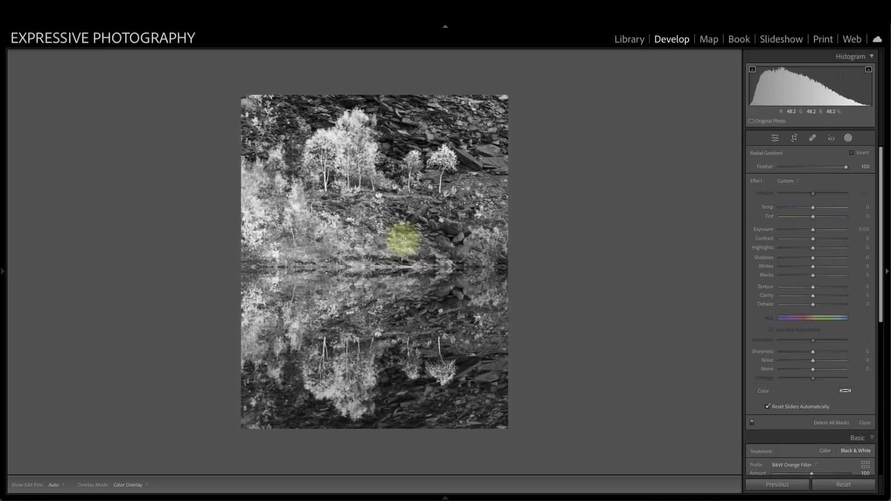
left_click_drag(378, 241, 537, 494)
Invert the radial gradient mask and enlarge its ellipse in width and height well beyond the photo's edges.
mouse_move(540, 499)
key("ctrl+minus")
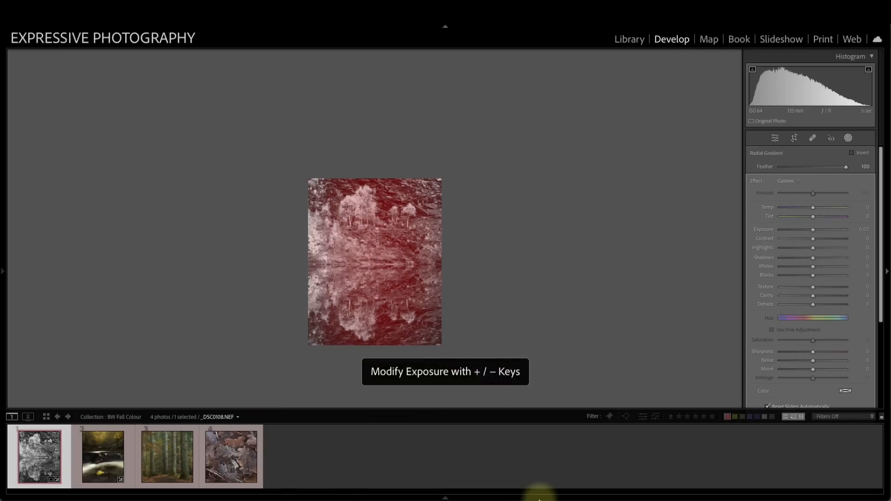
left_click(853, 153)
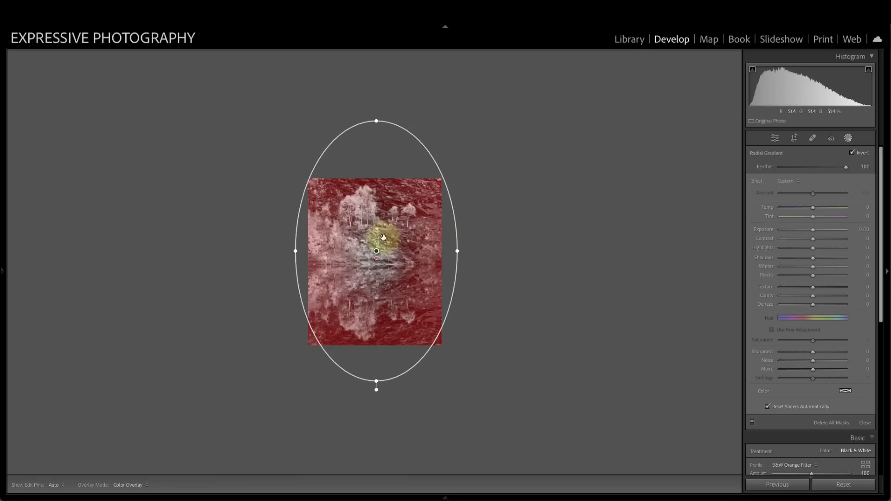
left_click_drag(459, 252, 536, 261)
left_click_drag(374, 381, 382, 483)
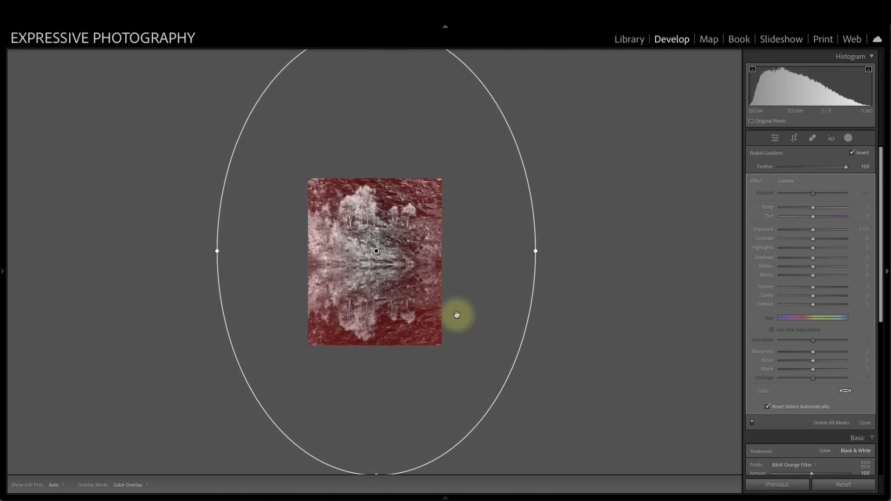
left_click_drag(536, 251, 566, 251)
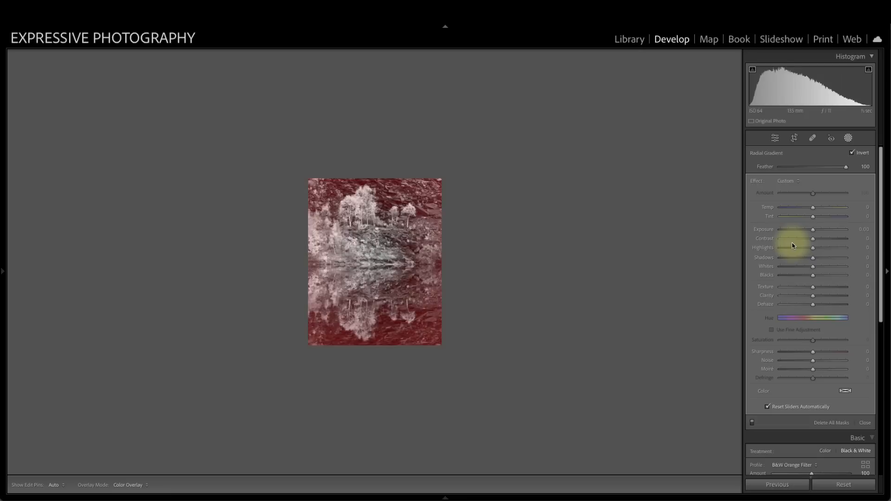
key("super+equal")
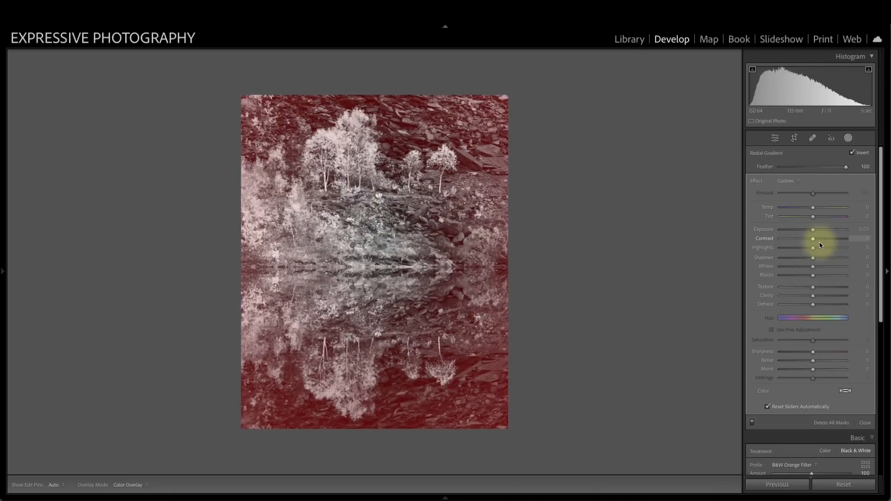
Set the radial mask's exposure to −0.77, highlights −68, whites −40, texture −9 and clarity −23, and close masking.
left_click_drag(813, 230, 807, 231)
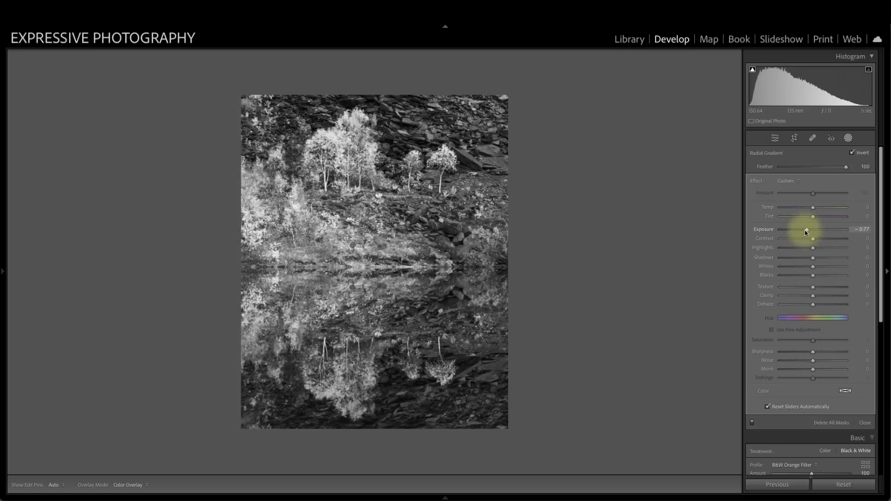
left_click_drag(813, 248, 800, 265)
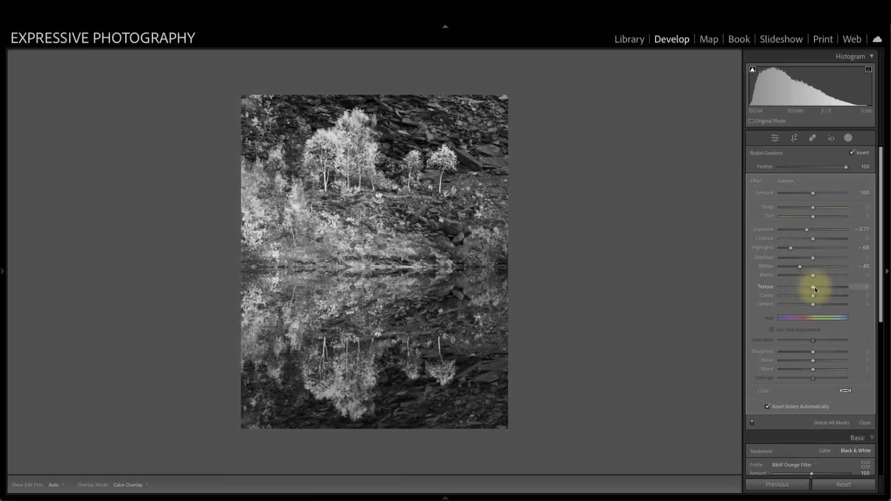
left_click_drag(813, 297, 809, 297)
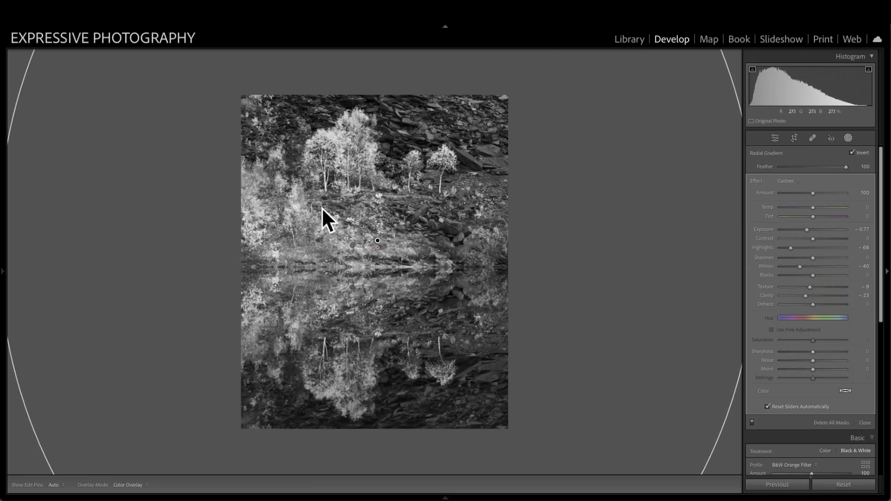
left_click(849, 136)
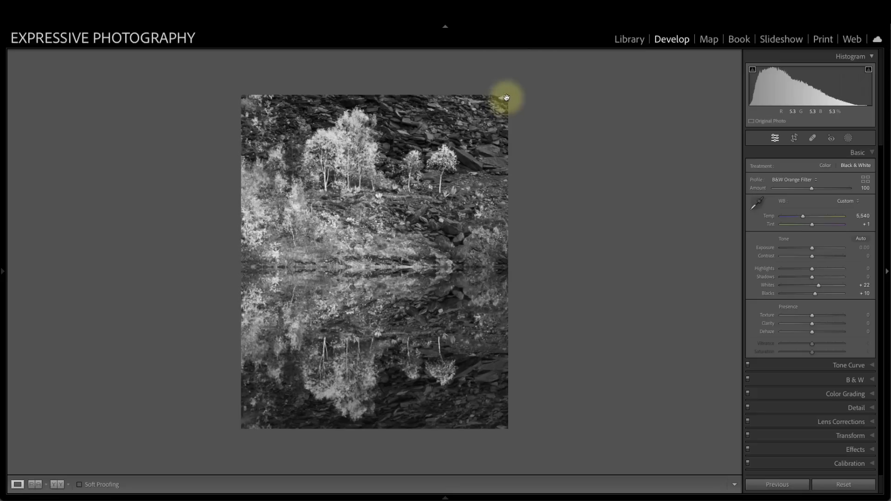
Turn off spot visualization and heal the distracting spot at the photo's upper-right corner with a size 79 brush.
left_click(812, 139)
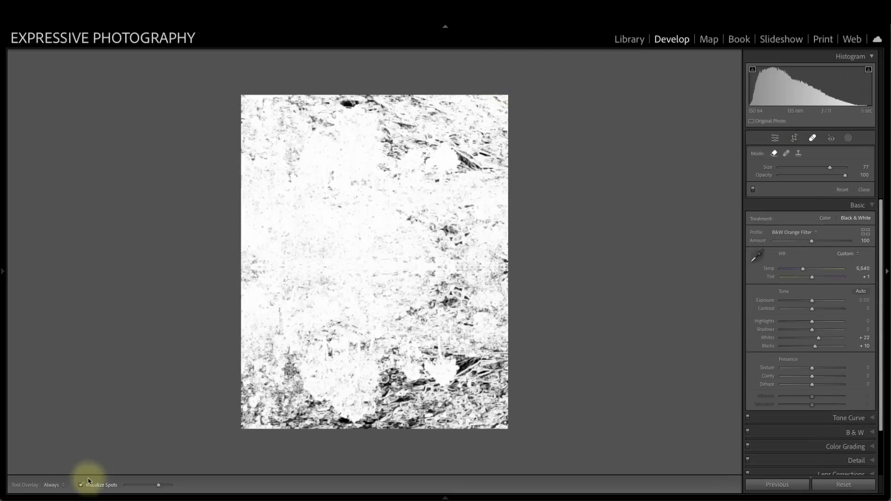
left_click(80, 485)
left_click(498, 105)
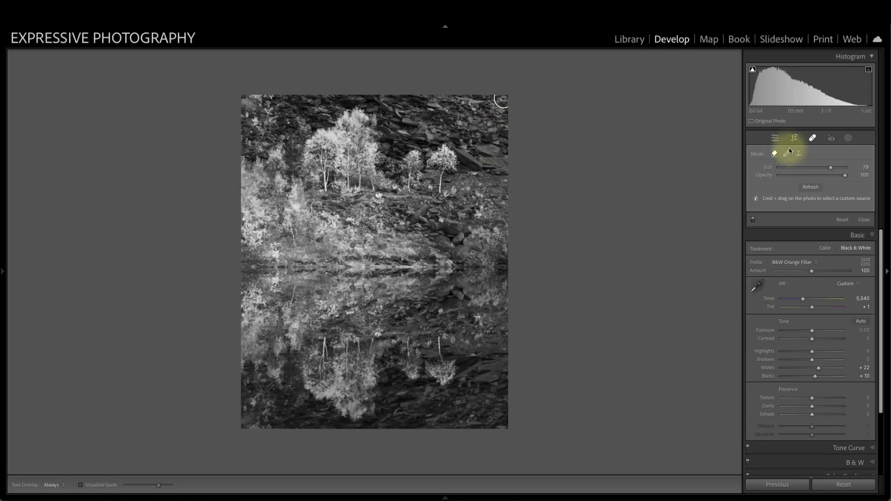
left_click(813, 139)
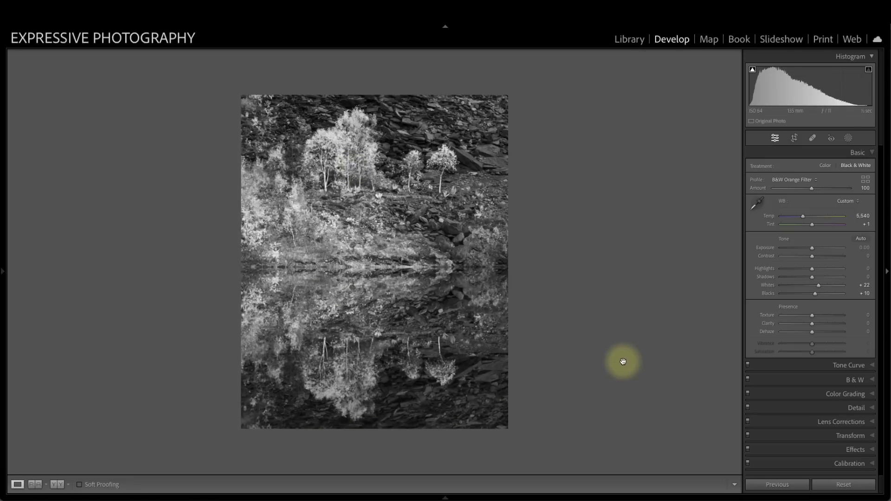
Compare the black and white reflection photo with its original side by side, hiding the adjustment controls and dimming the interface.
left_click(58, 485)
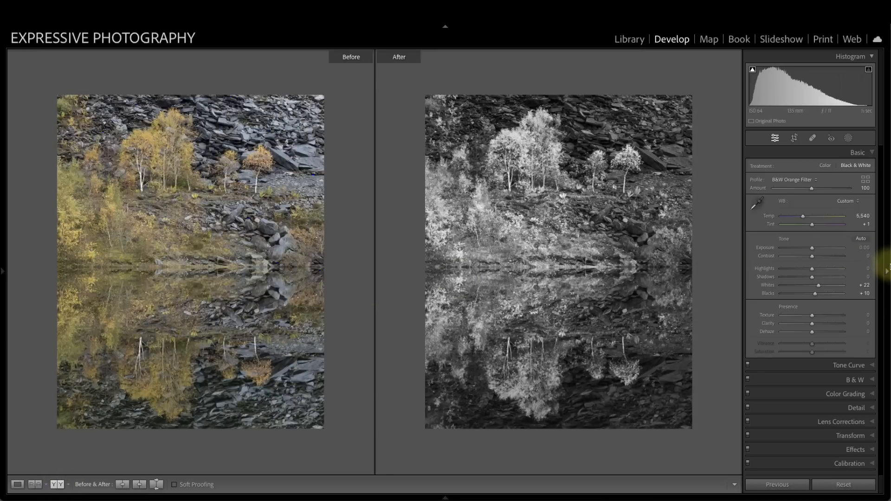
left_click(888, 268)
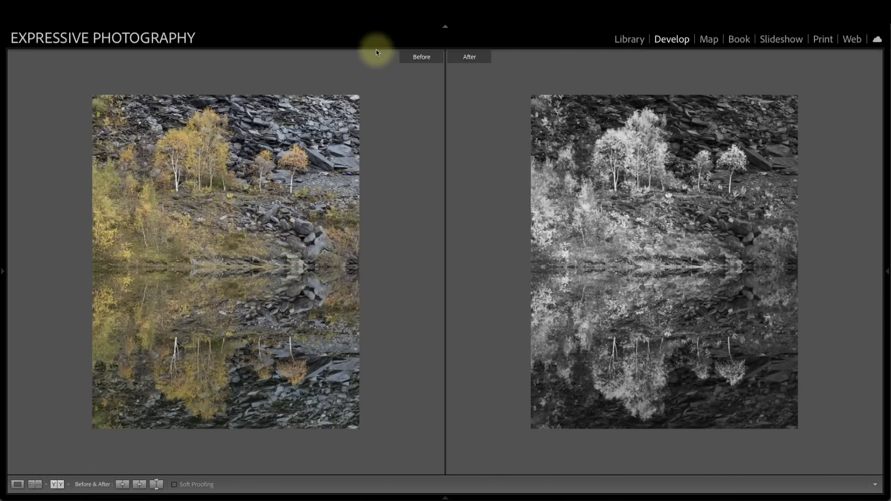
key("l")
key("l")
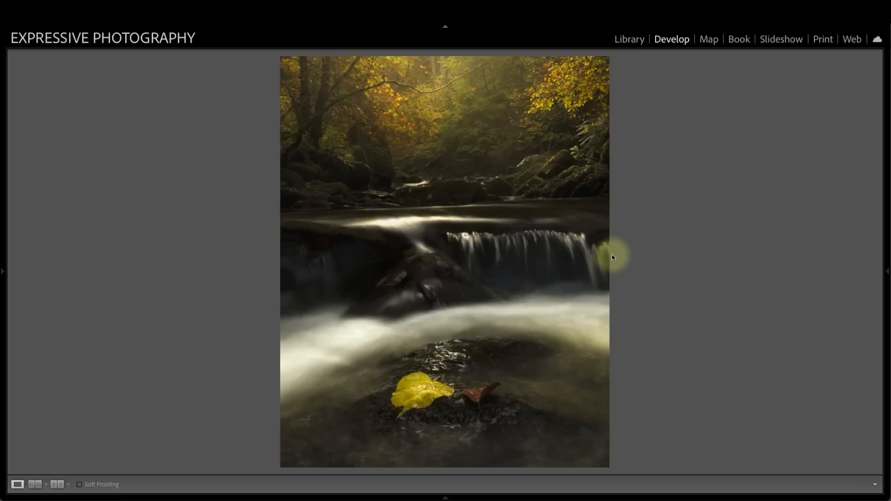
Bring back the adjustment controls and apply the B&W Red Filter profile to the woodland waterfall photo.
left_click(888, 273)
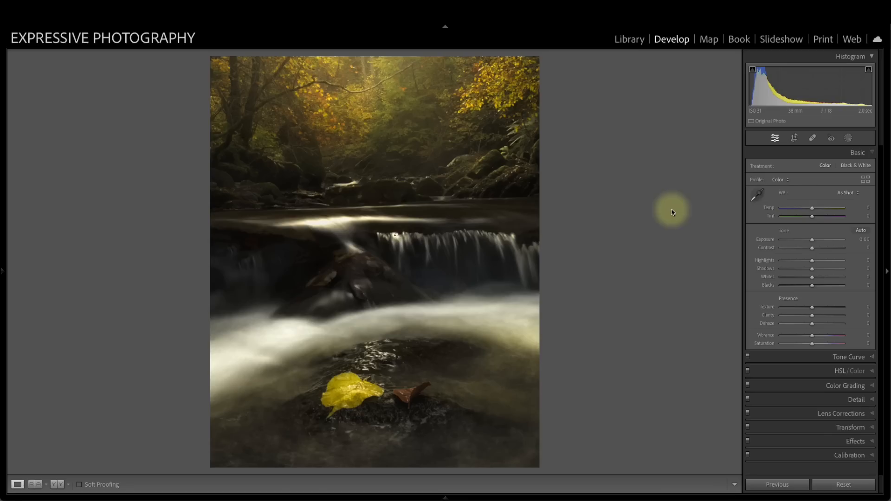
left_click(866, 181)
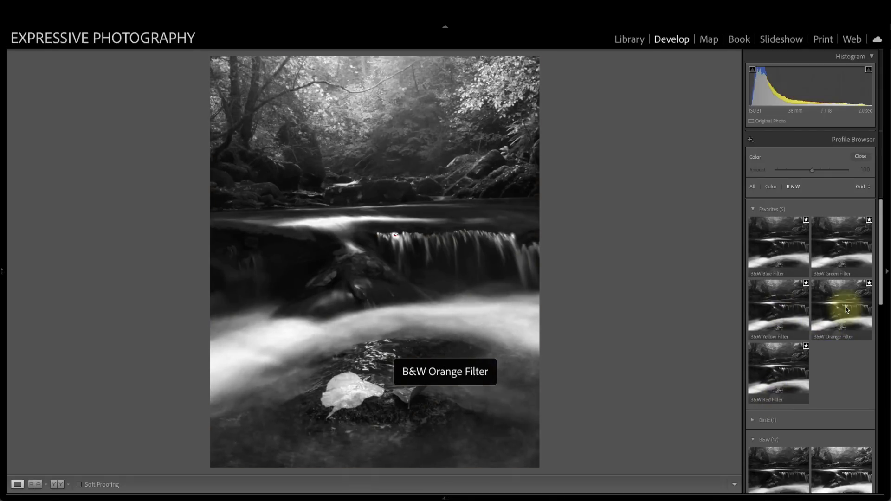
left_click(785, 370)
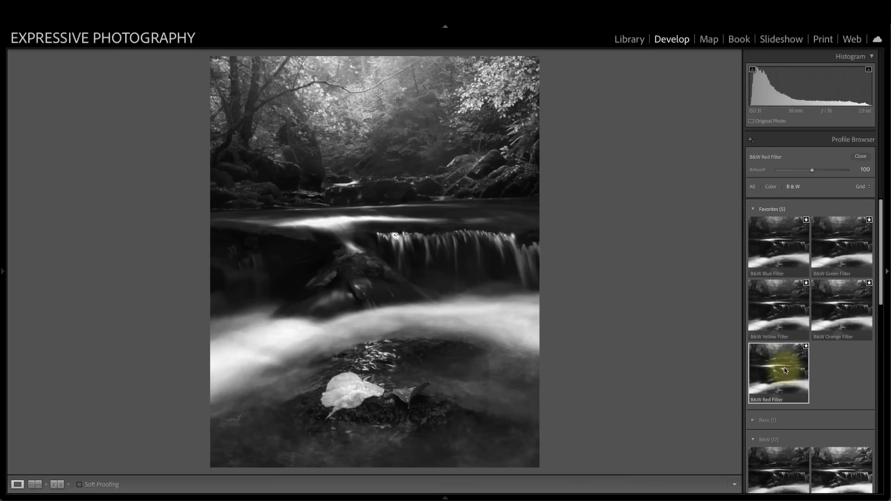
left_click(860, 157)
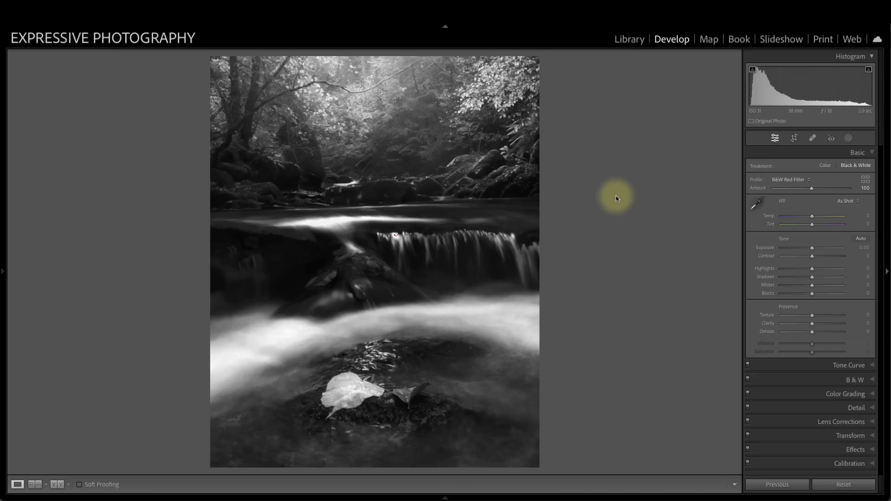
Set the Black & White Mix to orange +19, yellow −3, green −18, aqua −7 and blue +13.
left_click(857, 380)
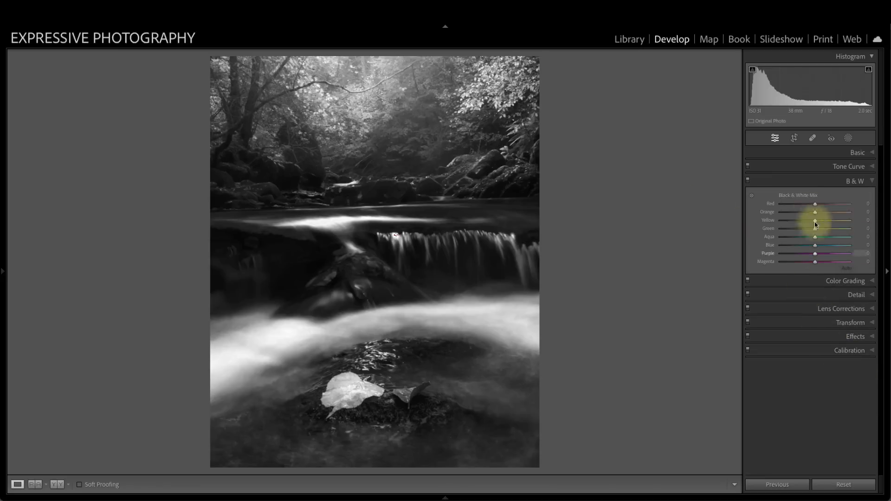
mouse_move(816, 214)
left_mouse_down()
mouse_move(800, 214)
mouse_move(819, 216)
left_mouse_up()
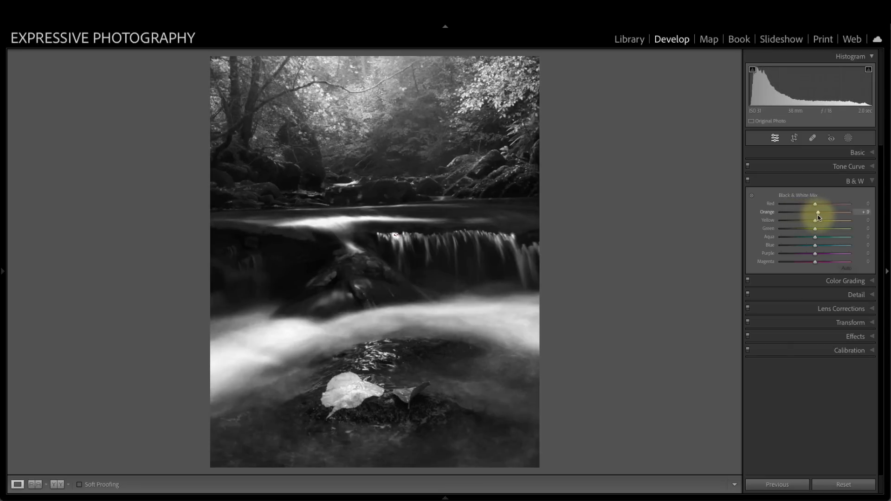
left_click_drag(821, 216, 827, 218)
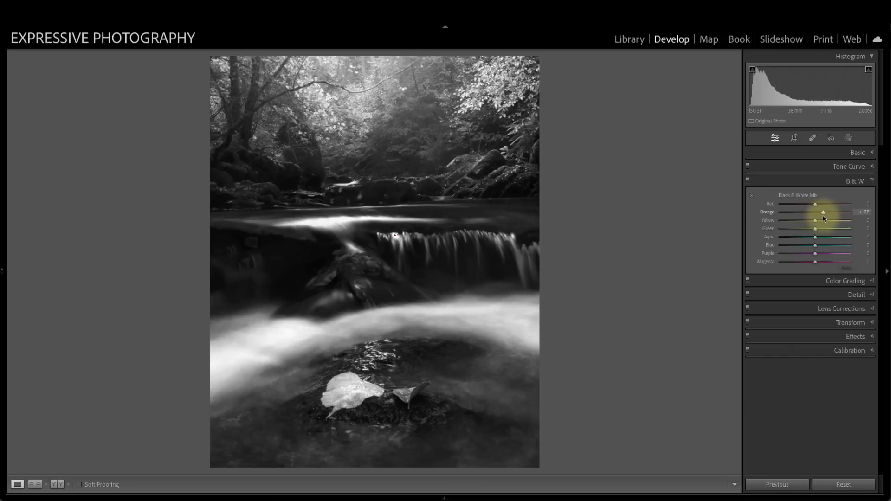
left_click_drag(815, 221, 797, 222)
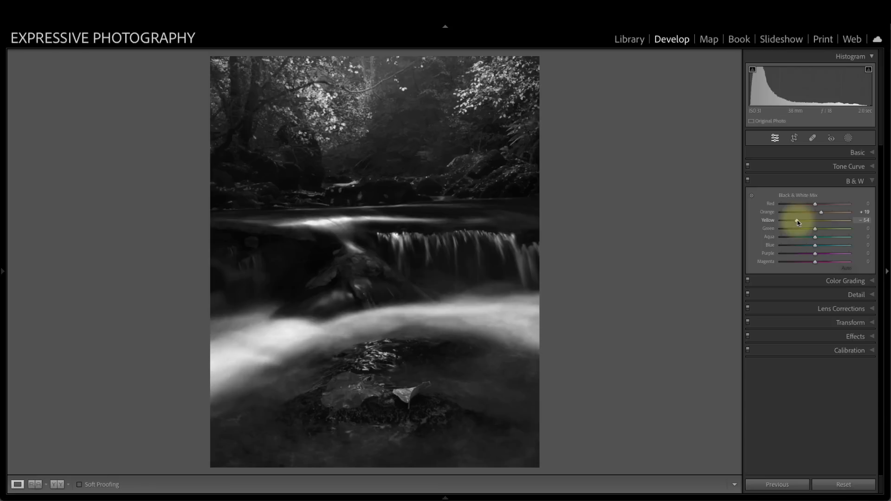
left_click_drag(798, 222, 815, 224)
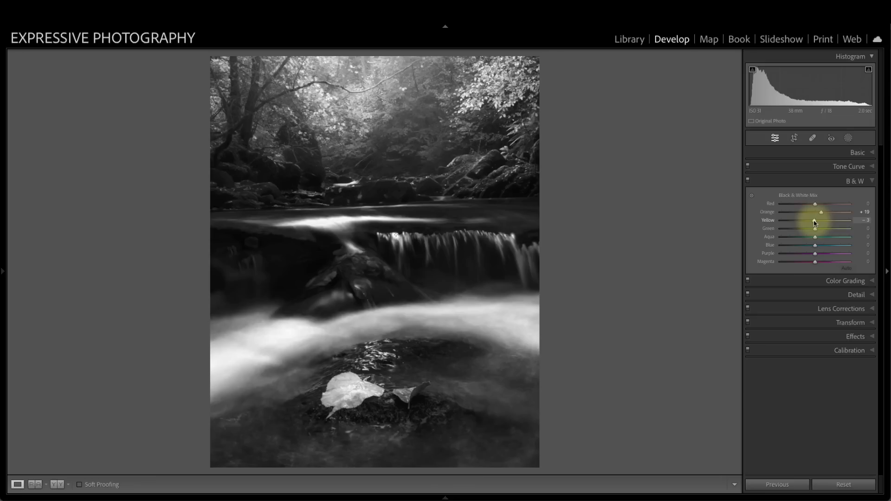
mouse_move(816, 245)
left_mouse_down()
mouse_move(806, 246)
mouse_move(831, 248)
mouse_move(820, 251)
left_mouse_up()
mouse_move(816, 237)
left_mouse_down()
mouse_move(787, 240)
mouse_move(829, 230)
mouse_move(788, 229)
mouse_move(822, 230)
mouse_move(811, 234)
left_mouse_up()
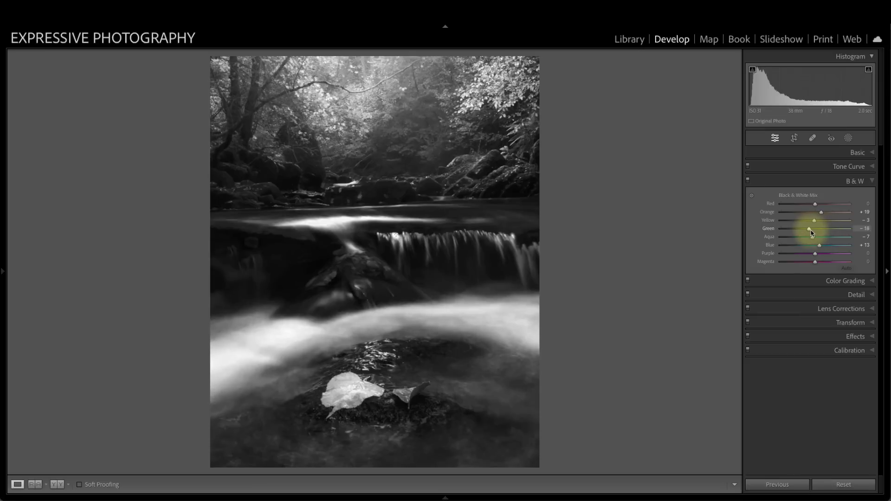
Warm the temperature to +14, and set the exposure to −0.40 and the whites to +34.
left_click(853, 153)
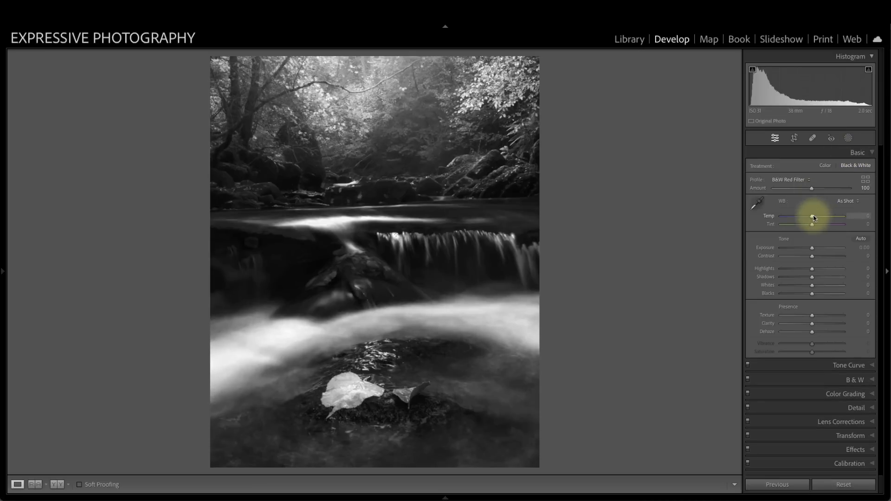
mouse_move(813, 218)
left_mouse_down()
mouse_move(805, 218)
mouse_move(816, 217)
left_mouse_up()
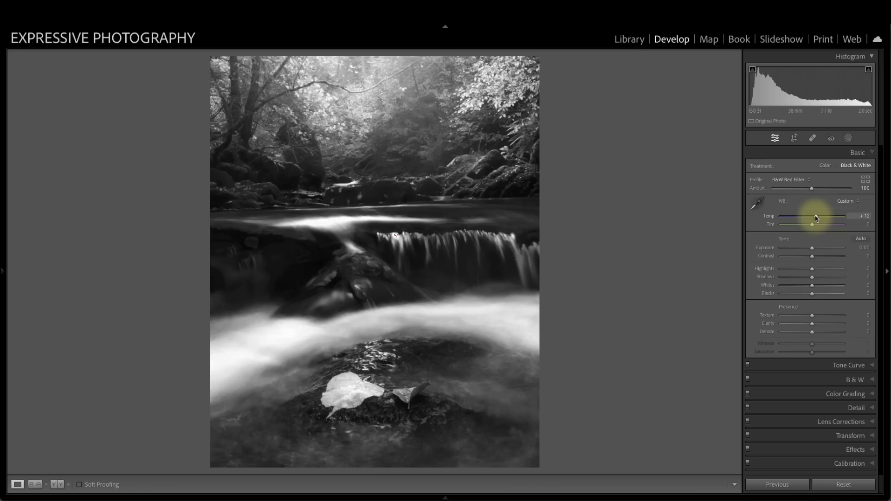
left_click_drag(815, 216, 819, 217)
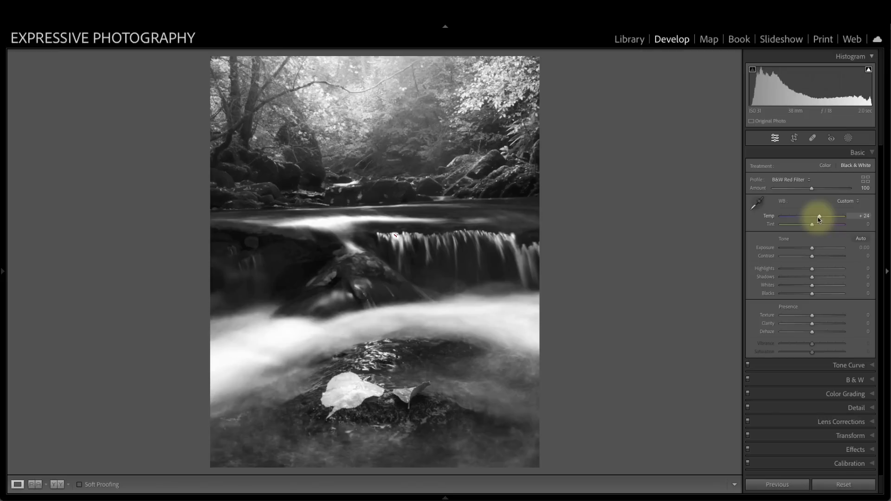
left_click_drag(820, 218, 816, 218)
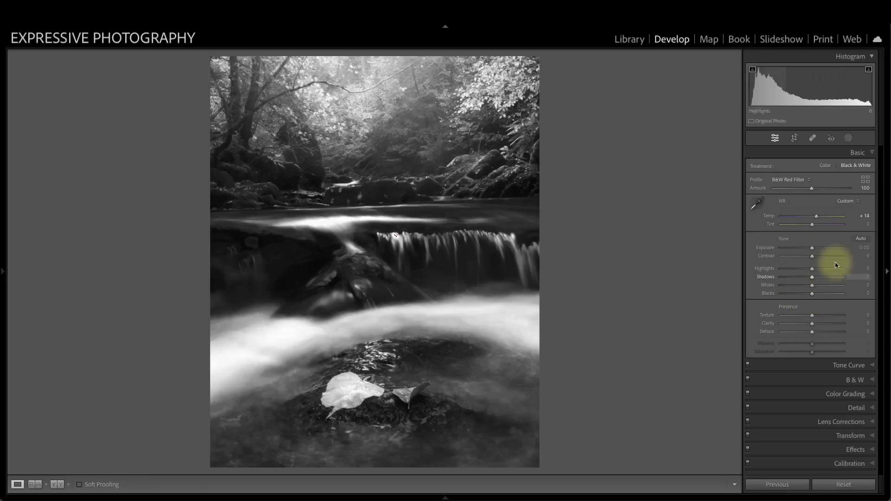
left_click_drag(813, 250, 811, 251)
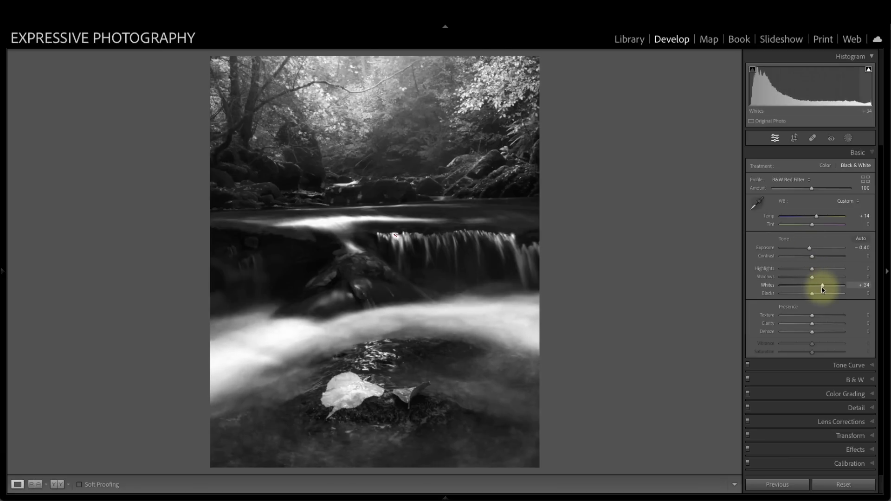
Brush a size 4 mask with whites −19 over the clipped highlight on the waterfall's lip, and set the photo's overall whites to +30.
left_click(847, 138)
left_click(769, 221)
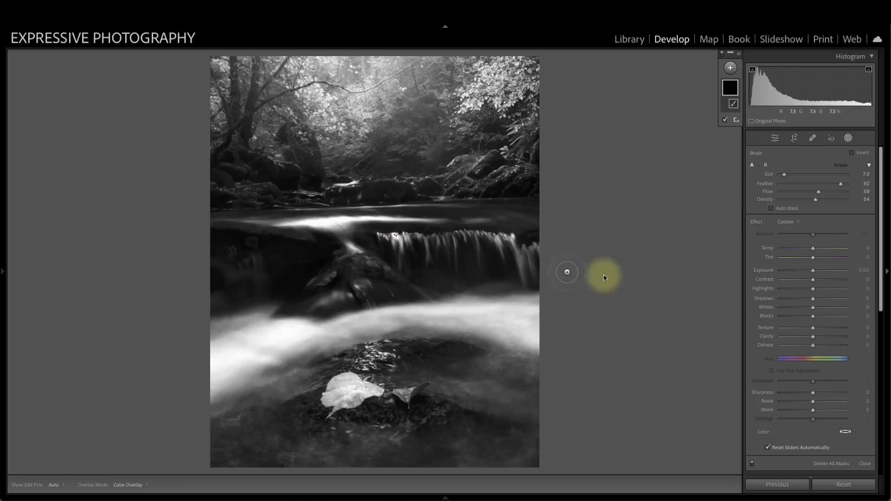
left_click_drag(813, 307, 806, 307)
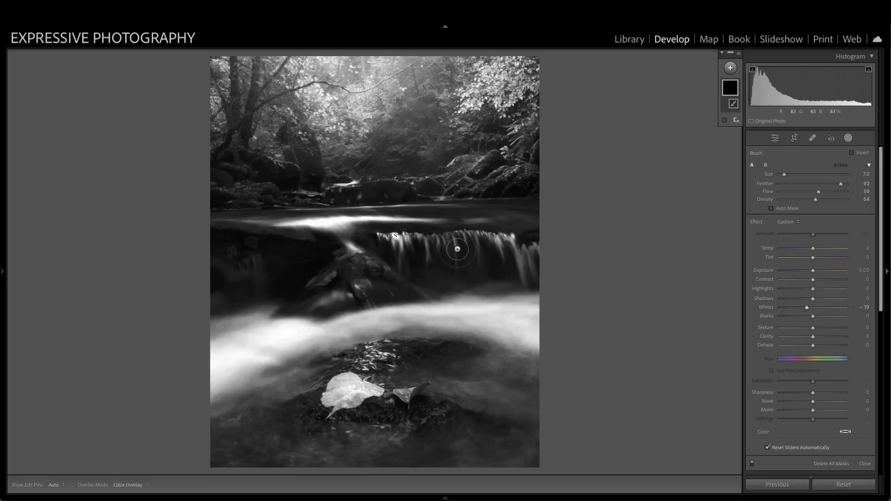
scroll(401, 239, "down", 3)
left_click_drag(396, 237, 395, 236)
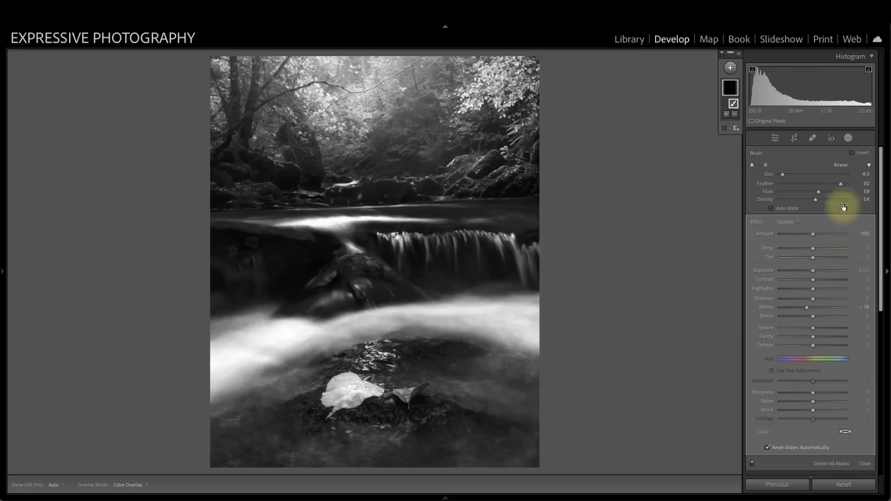
left_click(849, 139)
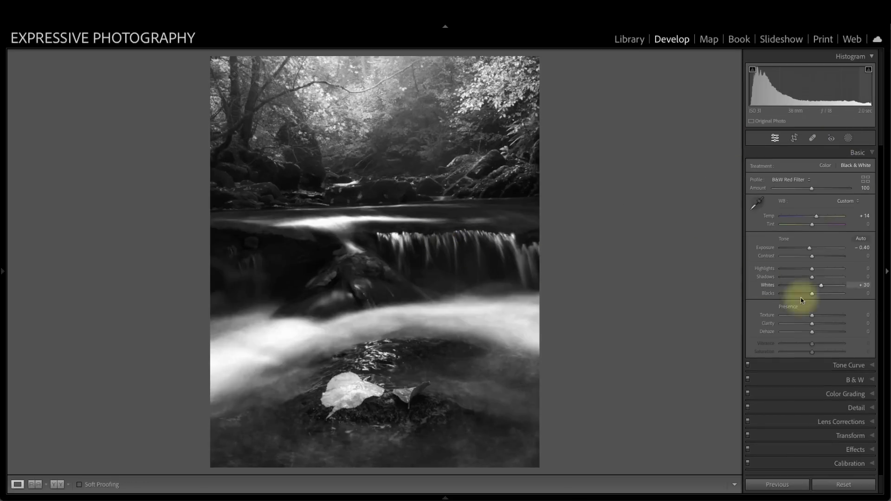
Check the orange brightness in the Black & White Mix and compare the waterfall photo with its original side by side.
left_click(853, 381)
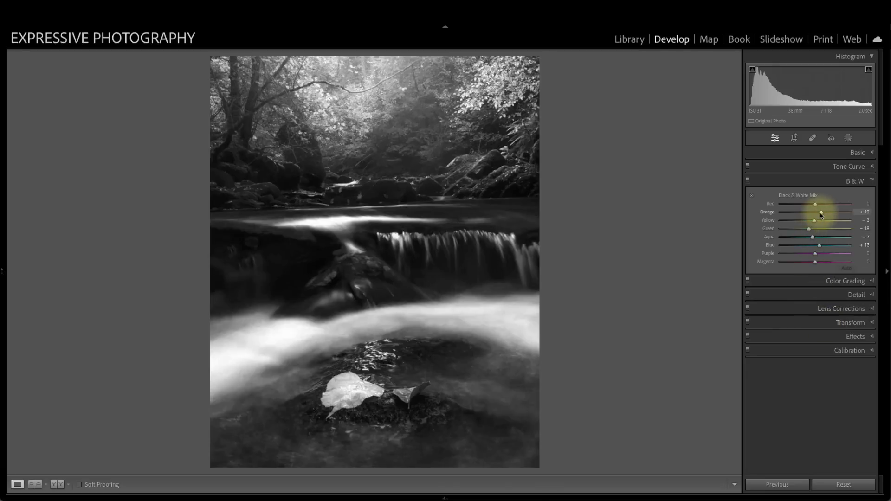
left_click_drag(823, 214, 821, 214)
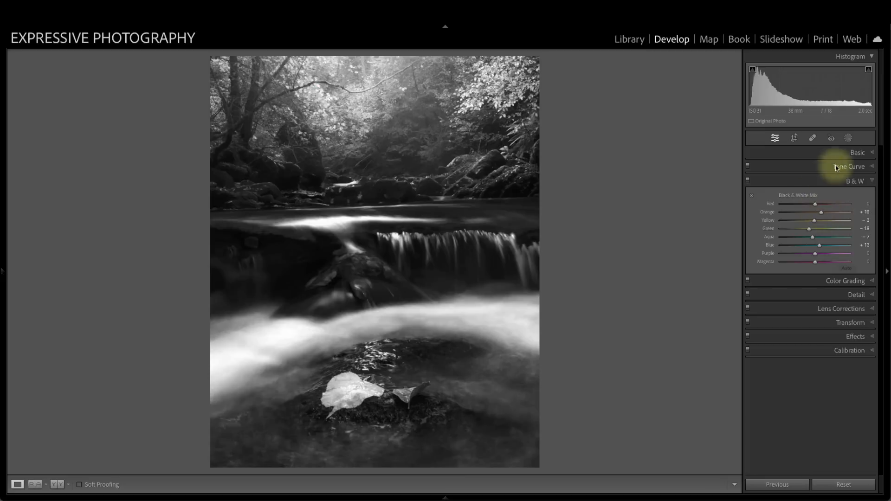
left_click(54, 485)
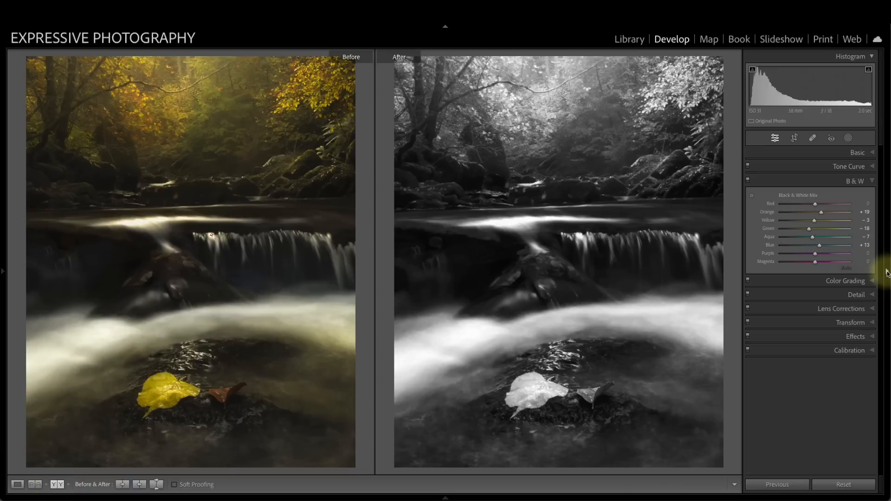
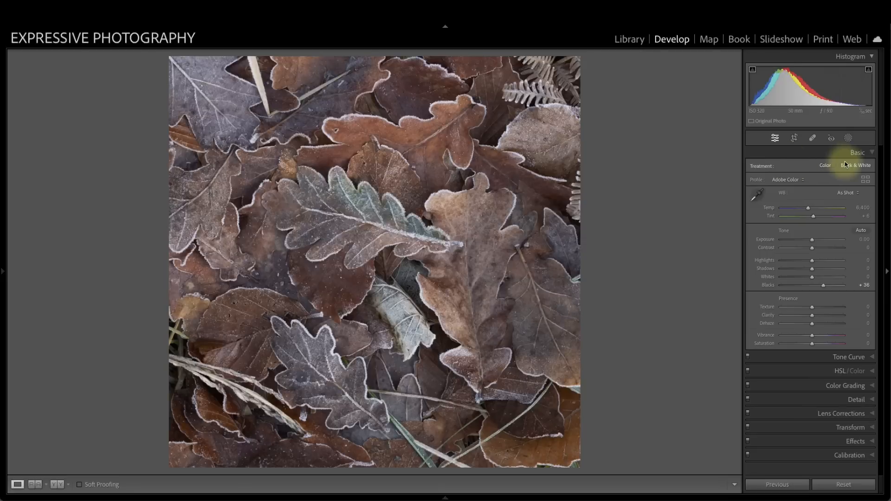
Convert the frosted oak leaves photo to black and white with the B&W Red Filter profile.
left_click(857, 165)
left_click(825, 166)
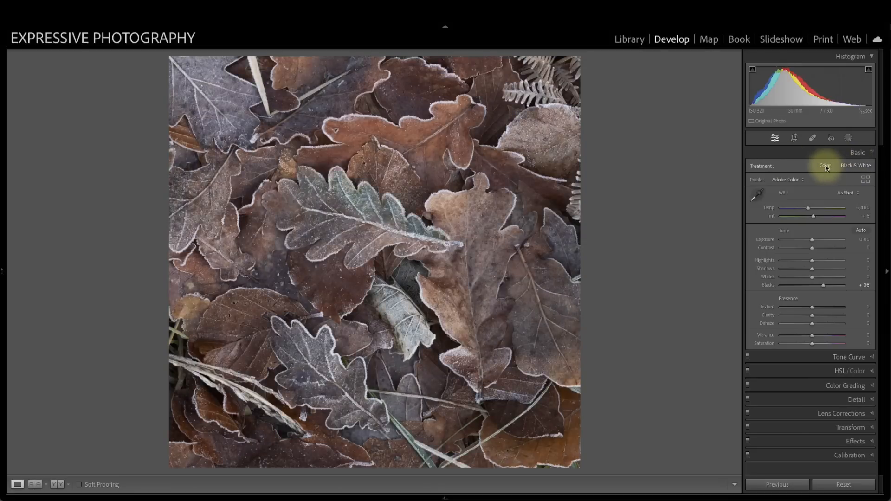
left_click(866, 179)
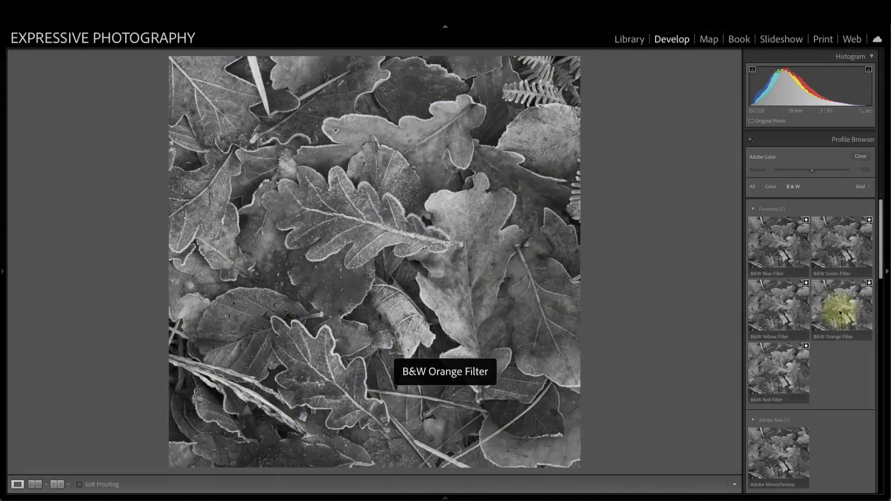
left_click(794, 375)
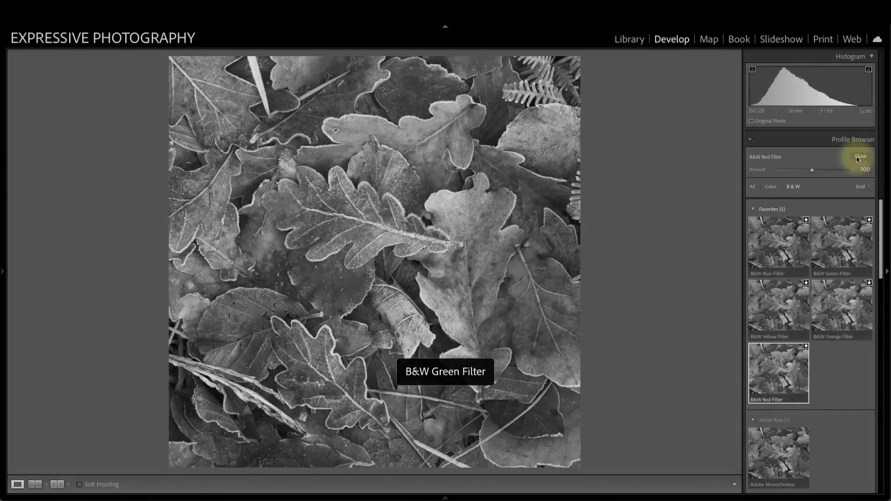
left_click(860, 157)
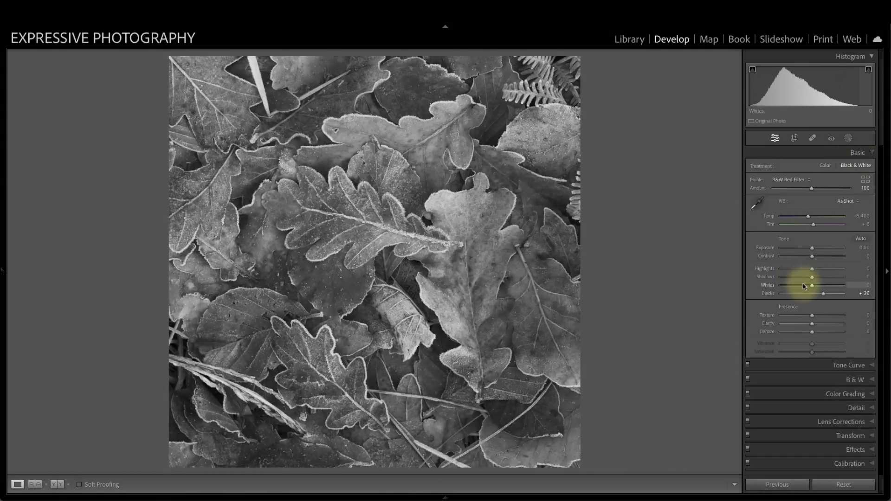
Set the leaf photo's exposure to −0.45, shadows to −19 and whites to +54.
left_click_drag(817, 285, 828, 288)
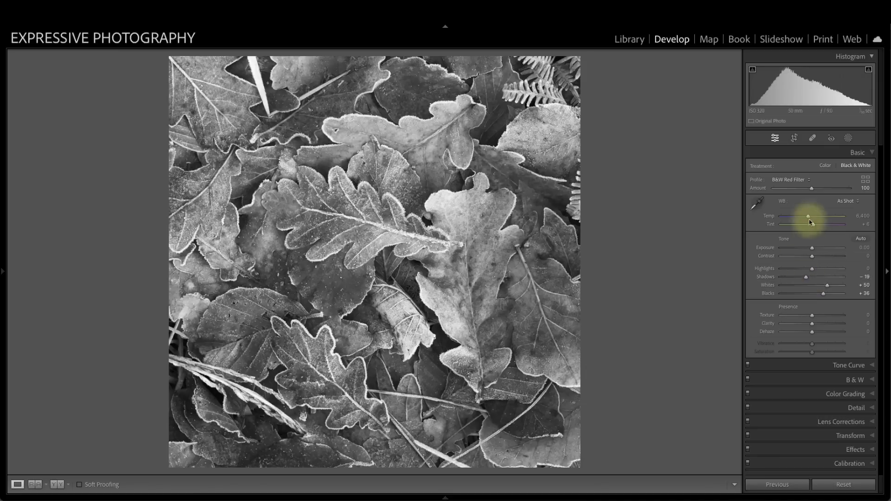
left_click_drag(812, 250, 810, 249)
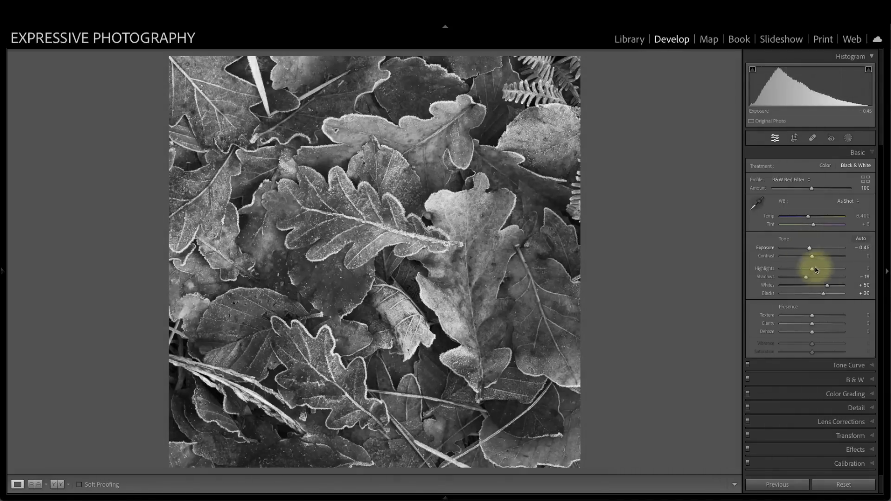
left_click_drag(828, 287, 831, 288)
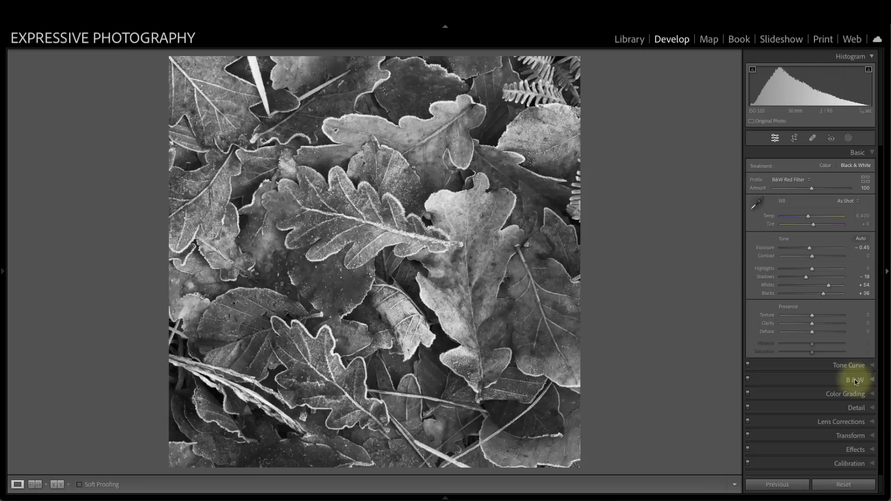
Set orange to −43 in the Black & White Mix and save this version as a snapshot named "less orange".
left_click(851, 378)
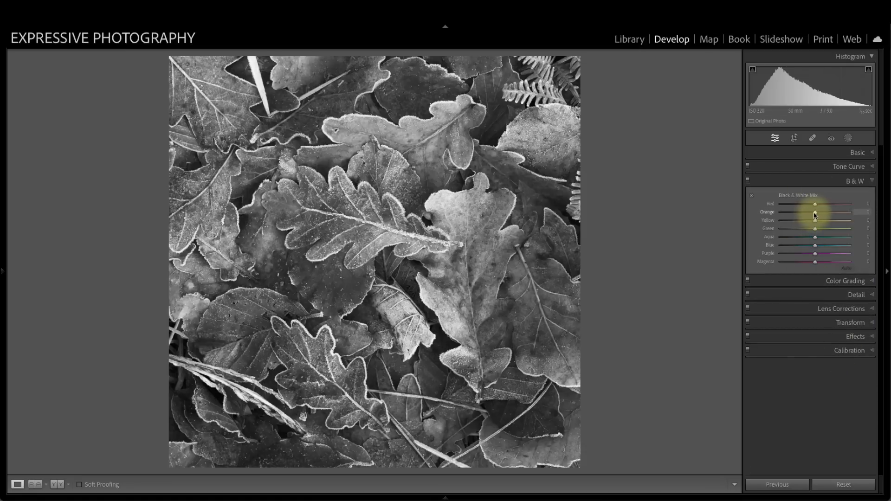
mouse_move(816, 215)
left_mouse_down()
mouse_move(802, 213)
mouse_move(849, 218)
mouse_move(801, 217)
left_mouse_up()
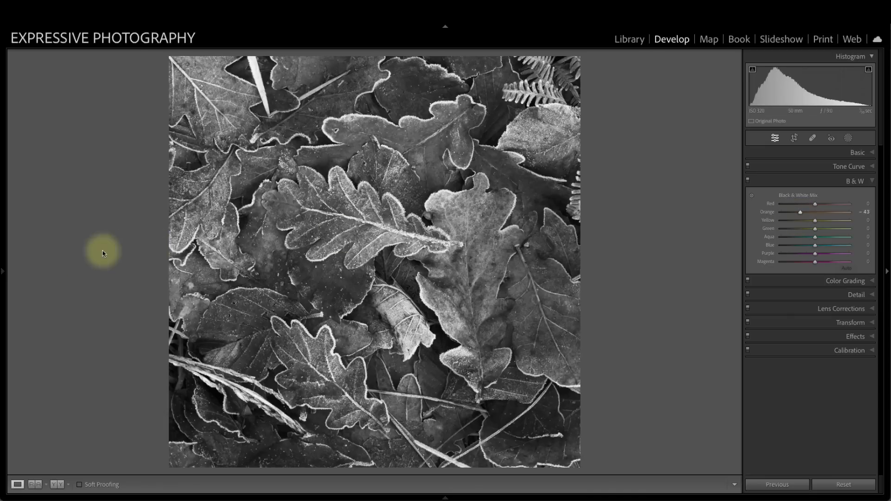
left_click(2, 274)
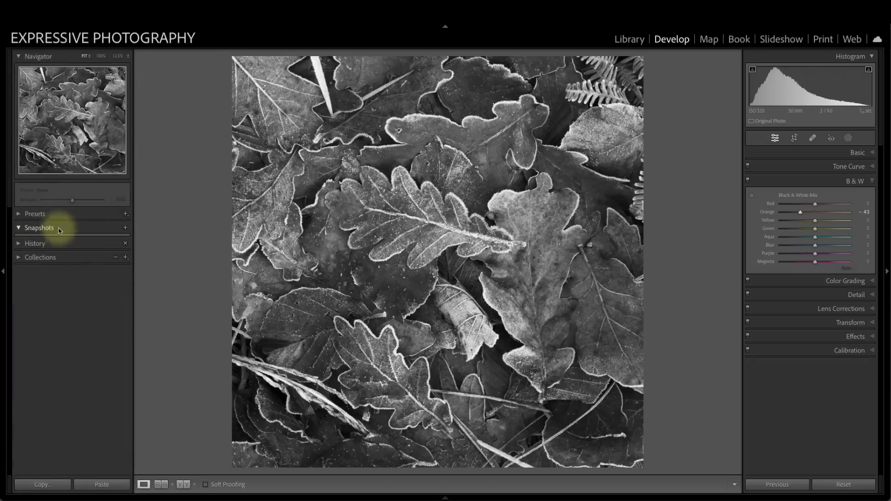
left_click(94, 235)
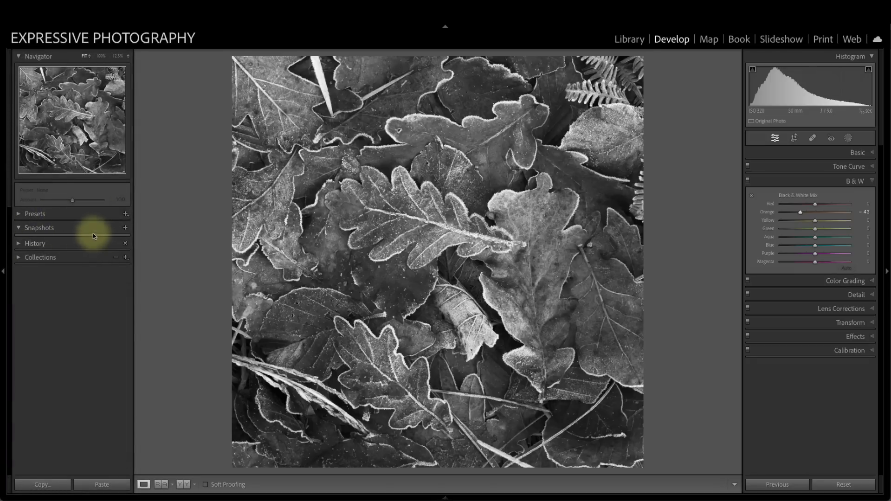
left_click(125, 229)
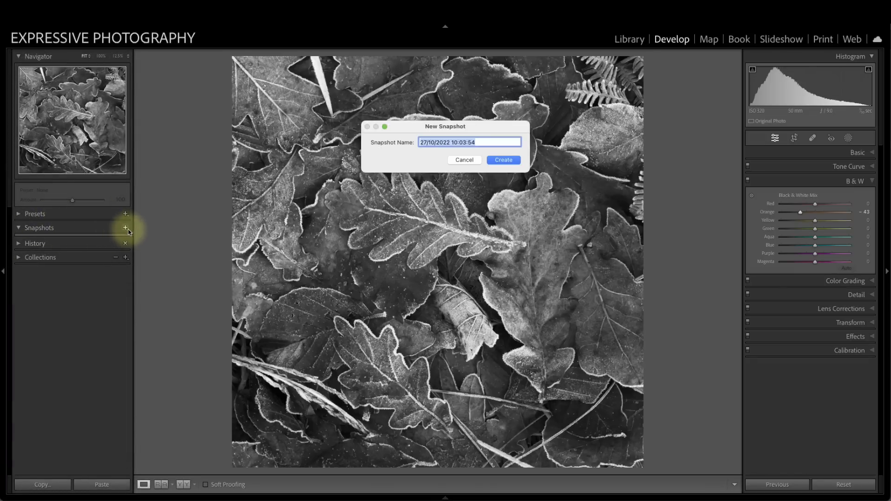
type("less orange")
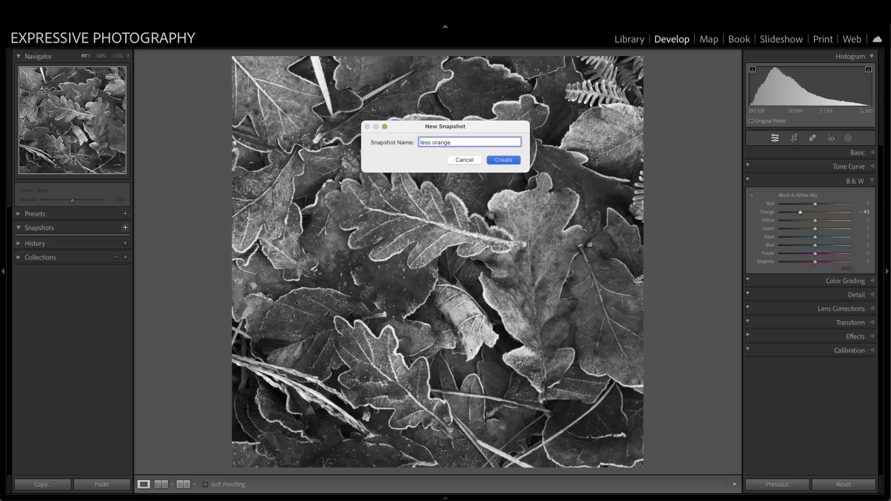
key("Return")
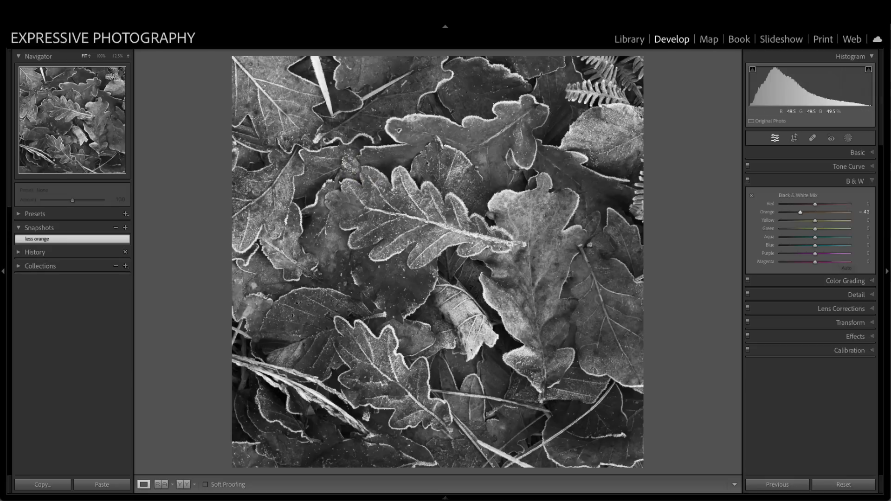
Set orange to +53 in the Black & White Mix and save this version as a snapshot named "more orange".
left_click_drag(802, 212, 834, 214)
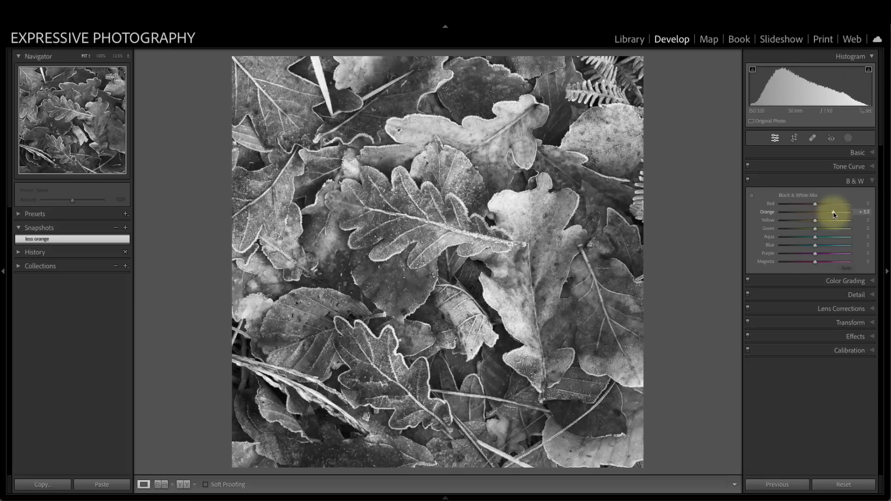
left_click(125, 228)
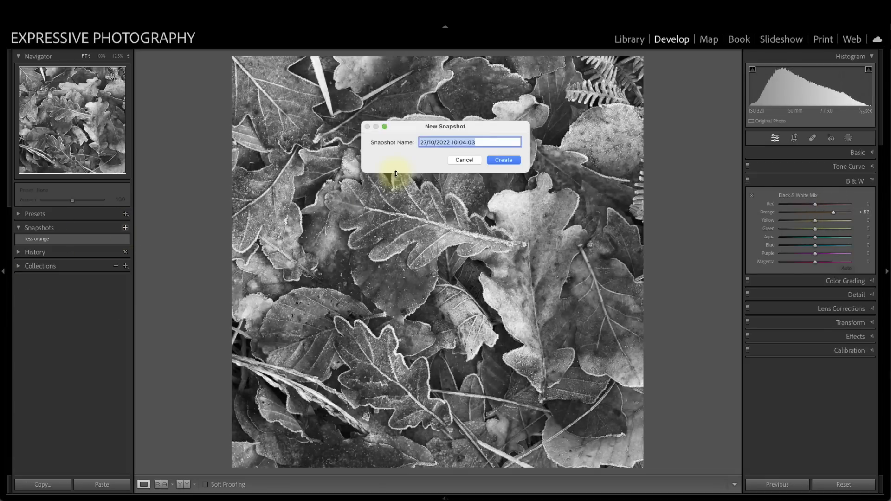
type("more orang")
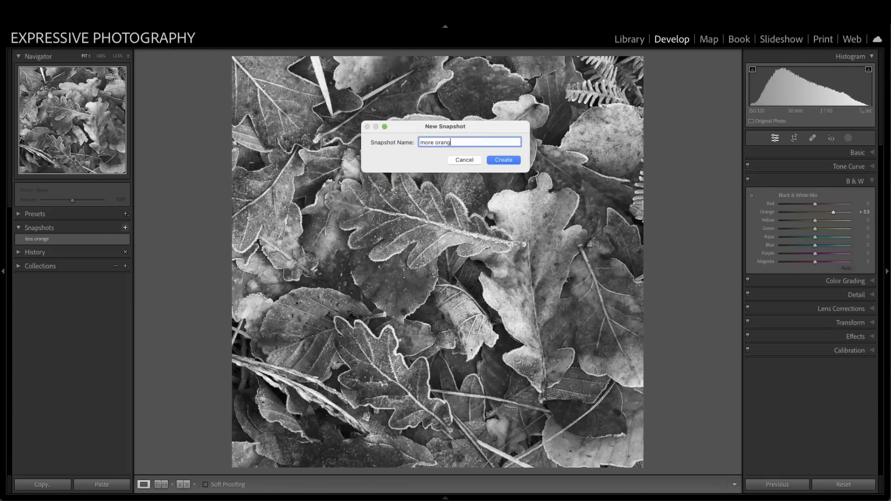
type("e")
key("Return")
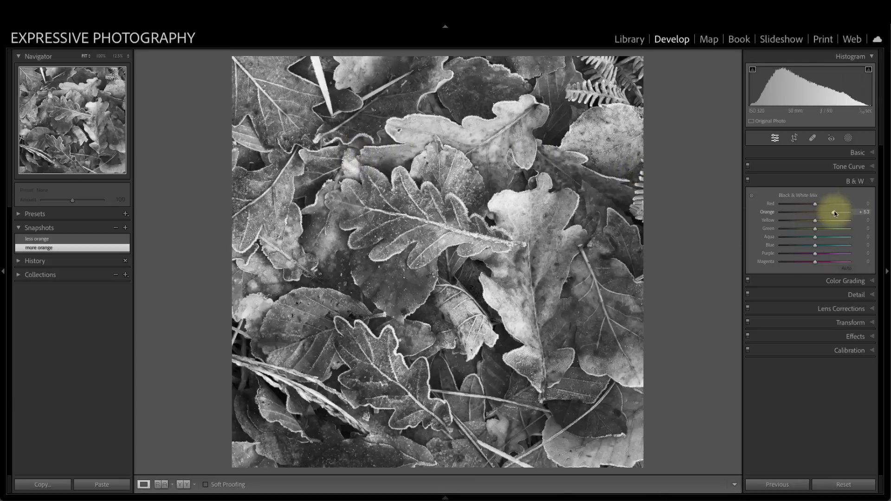
Set the Black & White Mix to orange +60, yellow +25, green +47 and blue +19.
left_click_drag(835, 214, 836, 234)
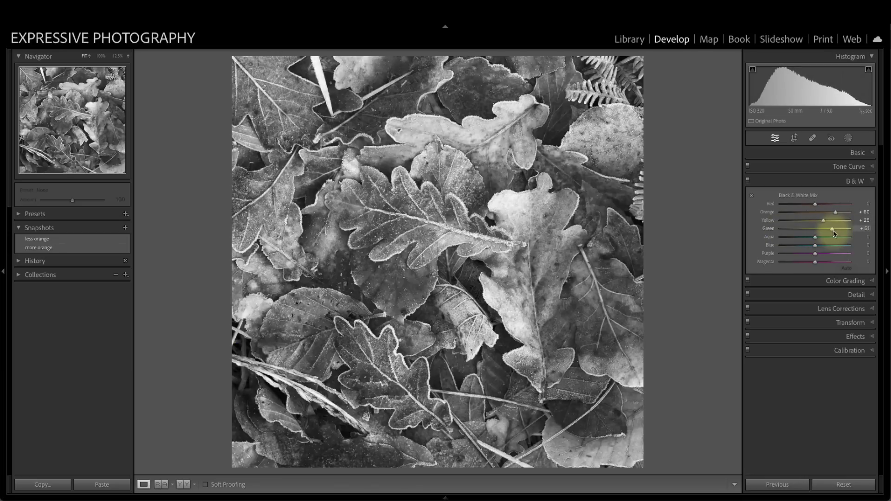
left_click_drag(838, 230, 819, 252)
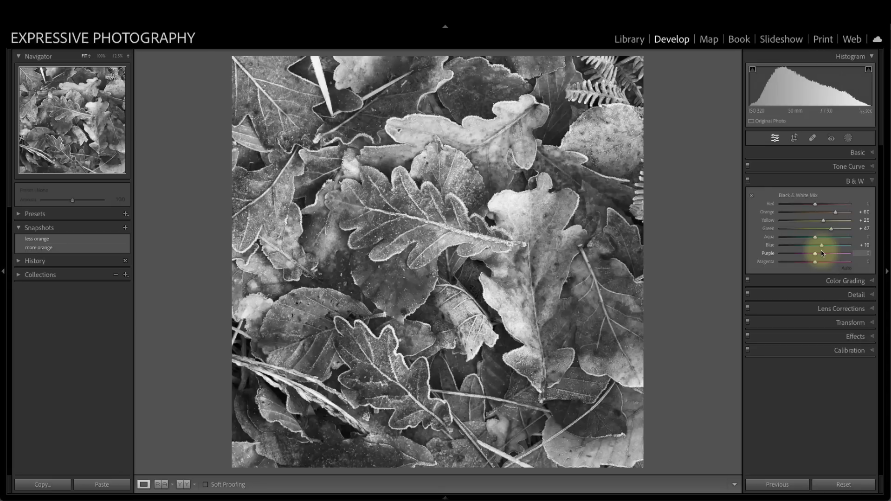
left_click(857, 152)
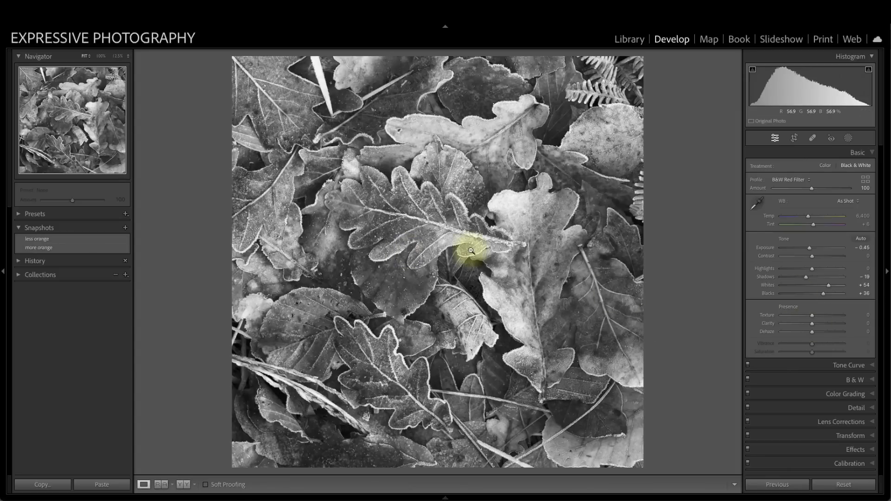
Add a large radial gradient mask centred on the main oak leaf, reaching far beyond the photo's edges, and invert it.
left_click(849, 139)
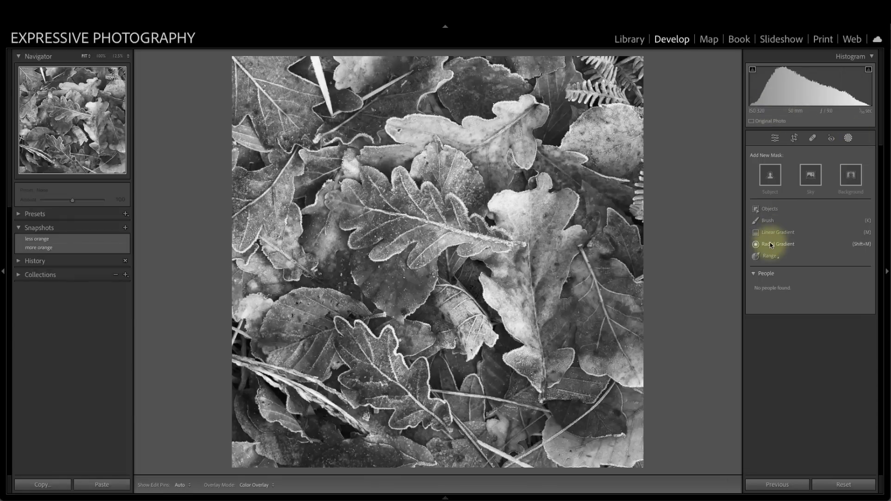
left_click(771, 244)
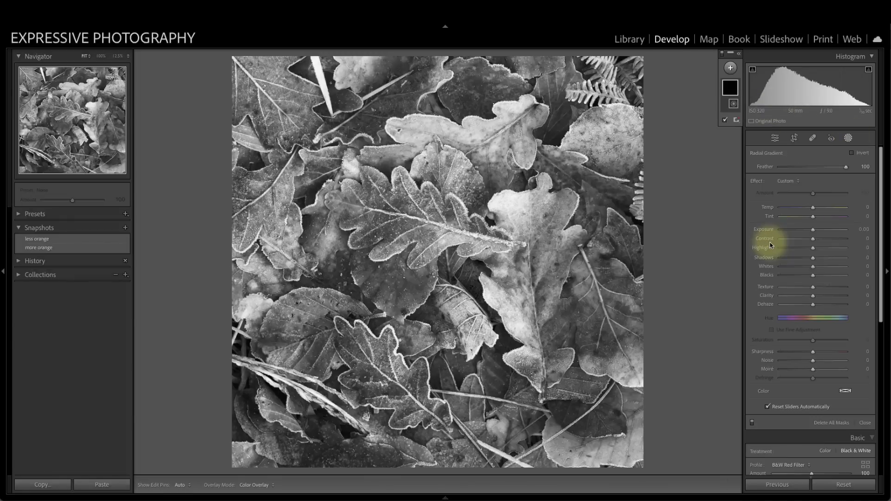
key("ctrl+minus")
left_click_drag(433, 259, 692, 490)
left_click(852, 153)
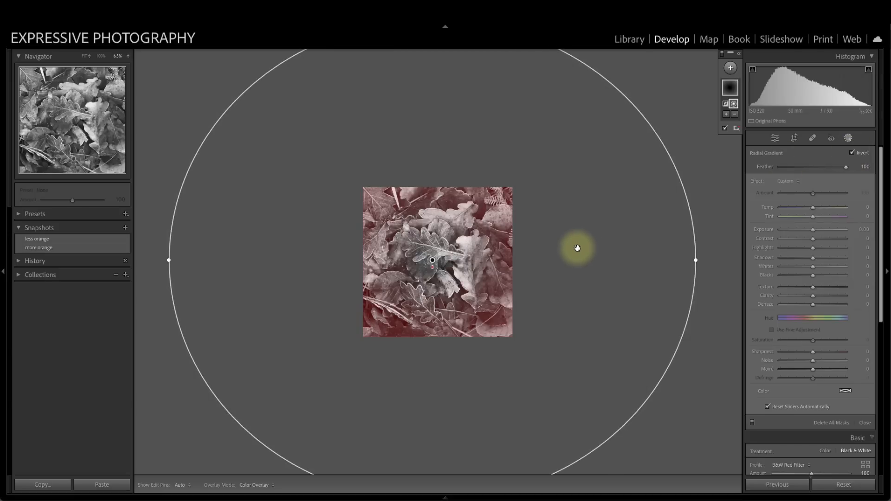
Set the radial mask's dehaze to −58 and shift the mask's centre slightly down, below the main oak leaf.
left_click_drag(813, 306, 795, 306)
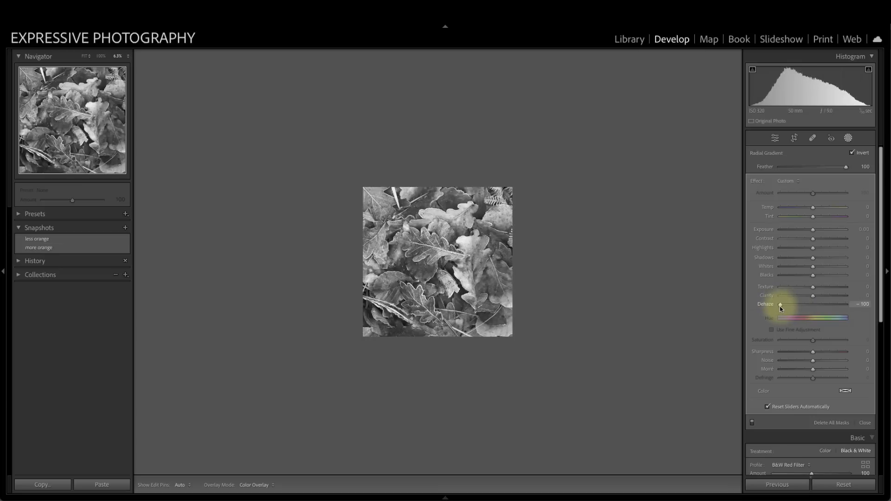
left_click_drag(781, 306, 793, 306)
key("super+=")
key("super+=")
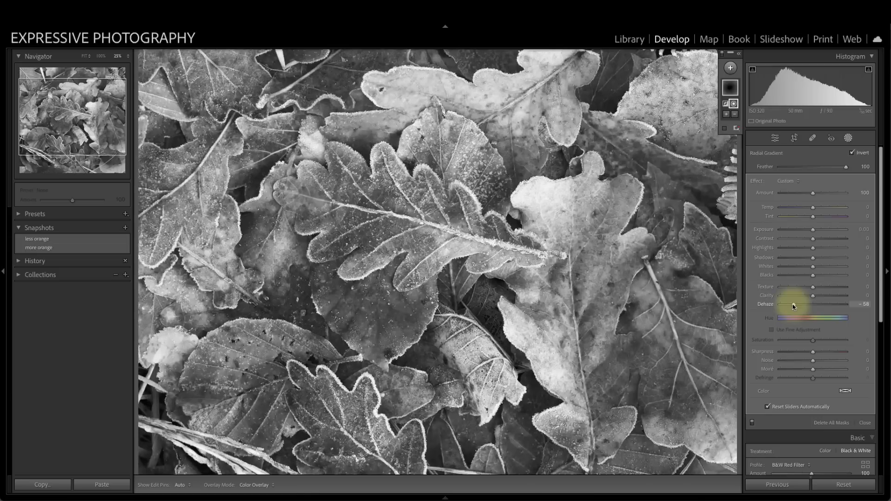
key("super+minus")
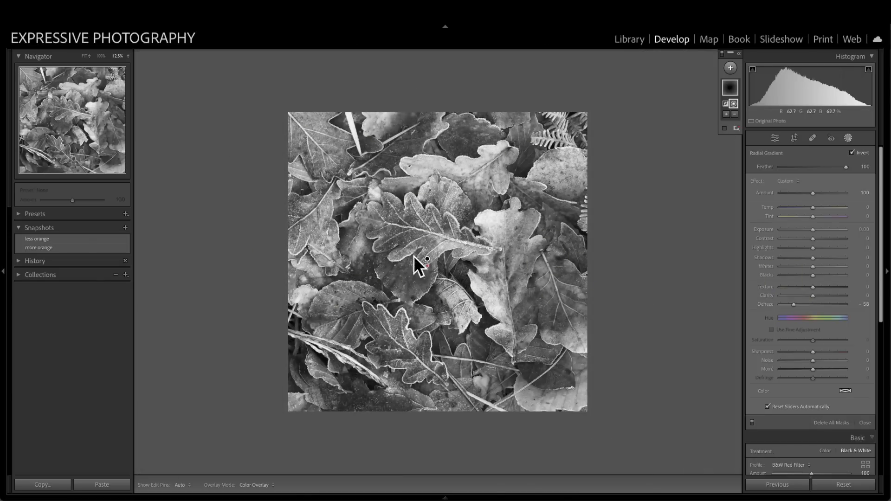
mouse_move(426, 260)
left_click_drag(426, 261, 420, 282)
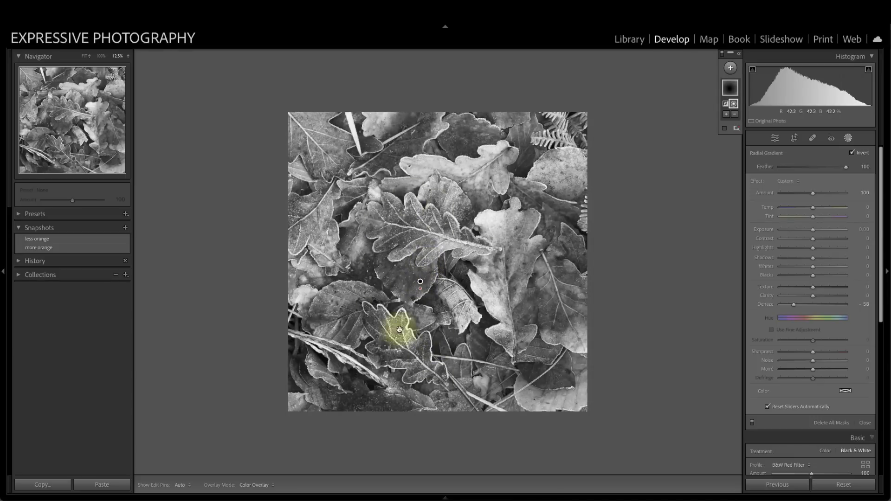
Set the radial mask's clarity to −30, texture to −89, exposure to −2.06, whites to −15 and highlights to −17.
left_click_drag(813, 295, 782, 288)
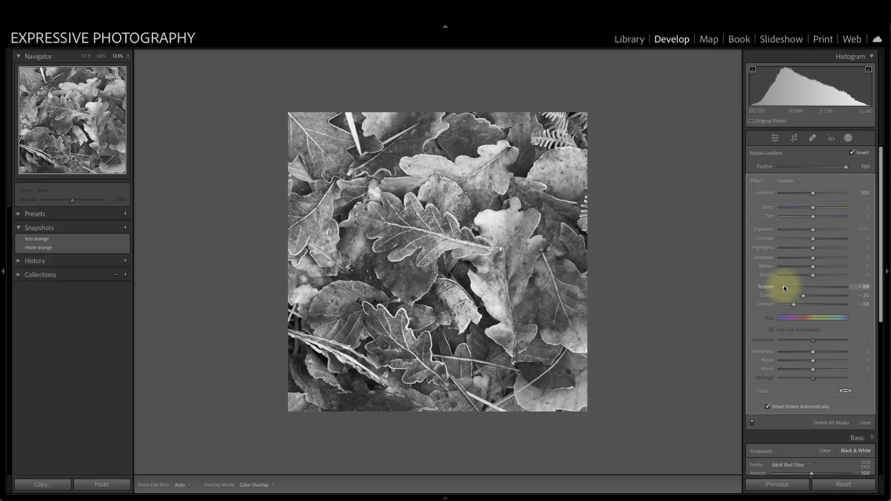
mouse_move(813, 230)
left_mouse_down()
mouse_move(822, 229)
mouse_move(804, 230)
mouse_move(822, 230)
mouse_move(796, 231)
left_mouse_up()
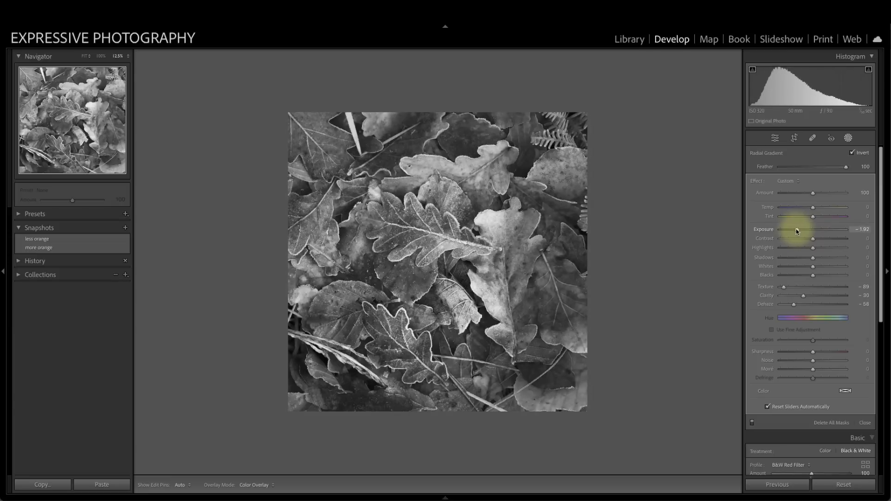
left_click_drag(796, 231, 796, 231)
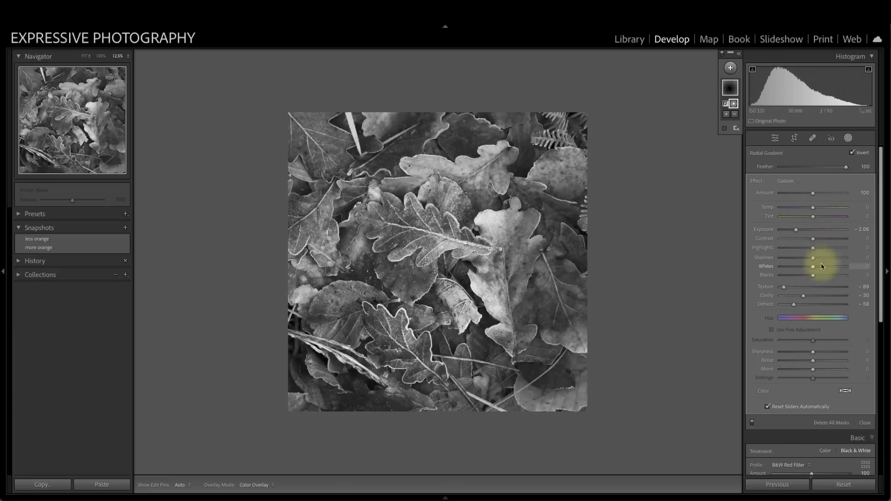
left_click_drag(813, 268, 805, 249)
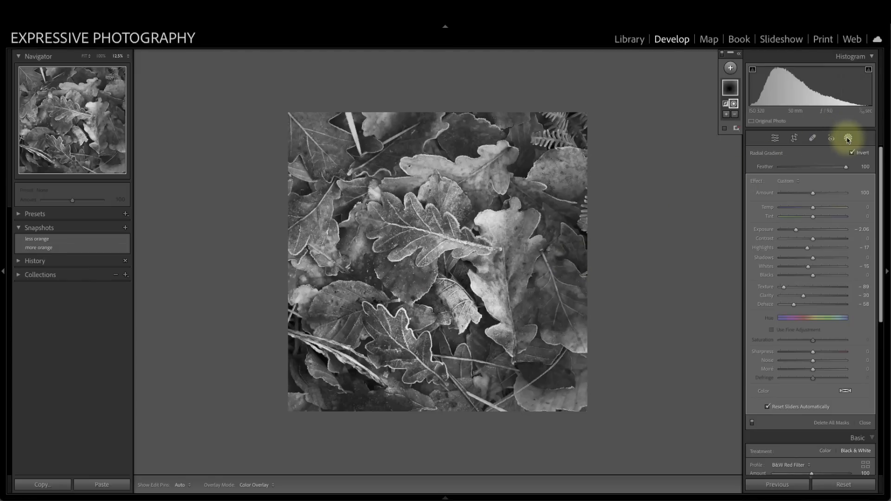
Leave masking, fit the whole photo in view and hide the side panels holding the navigator and snapshots.
left_click(848, 137)
left_click(487, 200)
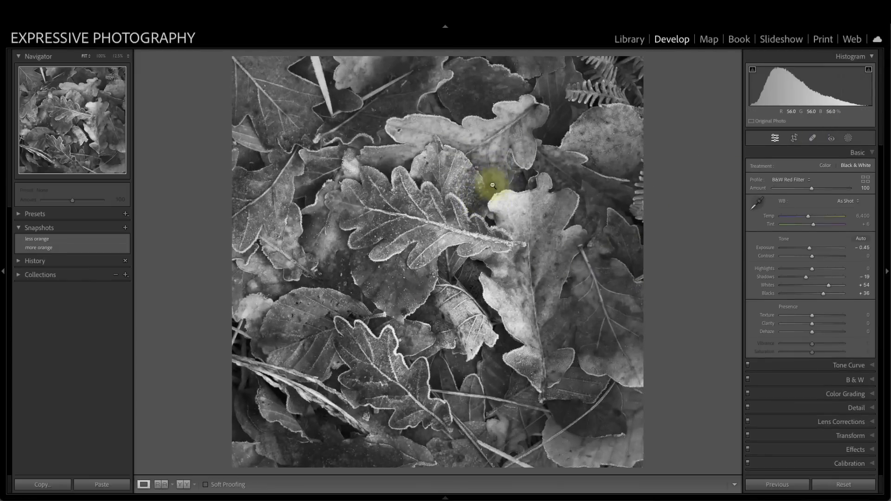
left_click(8, 277)
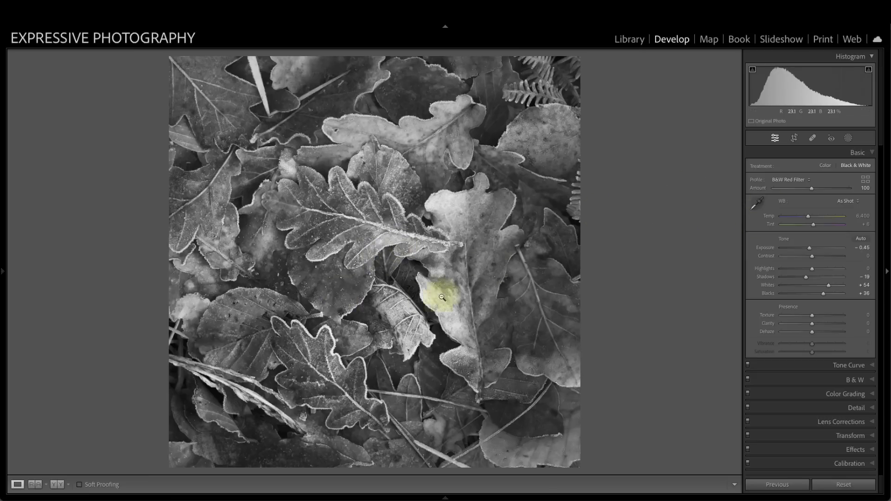
Add a radial gradient mask over the central leaves, about two-thirds of the photo's width, with clarity 34, texture 9, whites 25 and highlights −29.
left_click(848, 138)
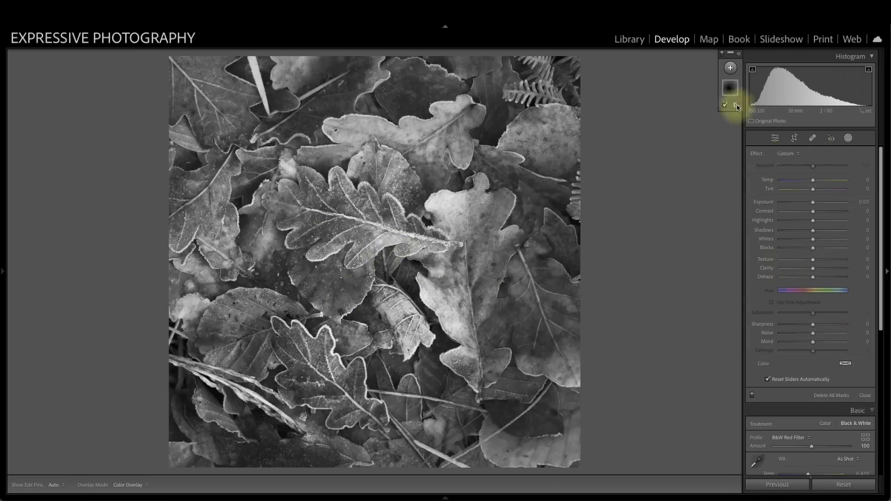
left_click(731, 68)
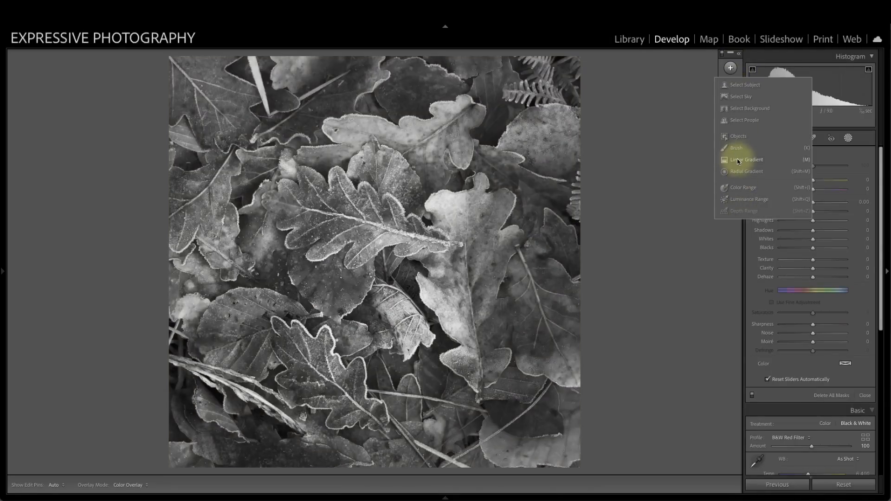
left_click(743, 171)
left_click_drag(363, 283, 501, 450)
left_click_drag(366, 284, 371, 283)
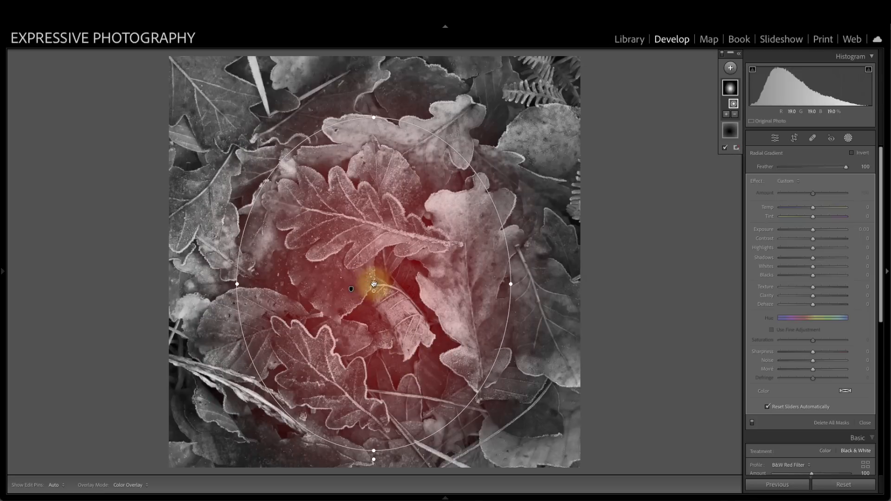
left_click_drag(812, 300, 820, 268)
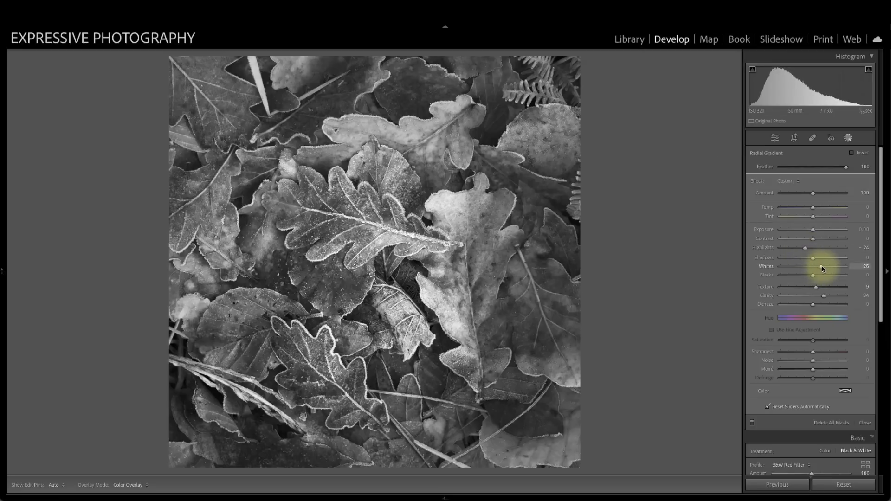
left_click_drag(821, 269, 805, 249)
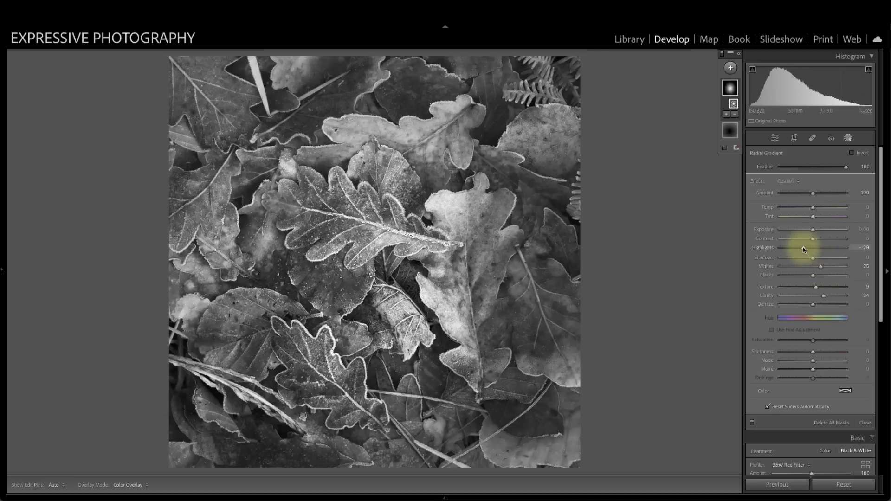
Add a brush mask with temperature 27 and paint over the pale upright leaf beside the main oak leaf, enlarging the brush to 15.
left_click(731, 68)
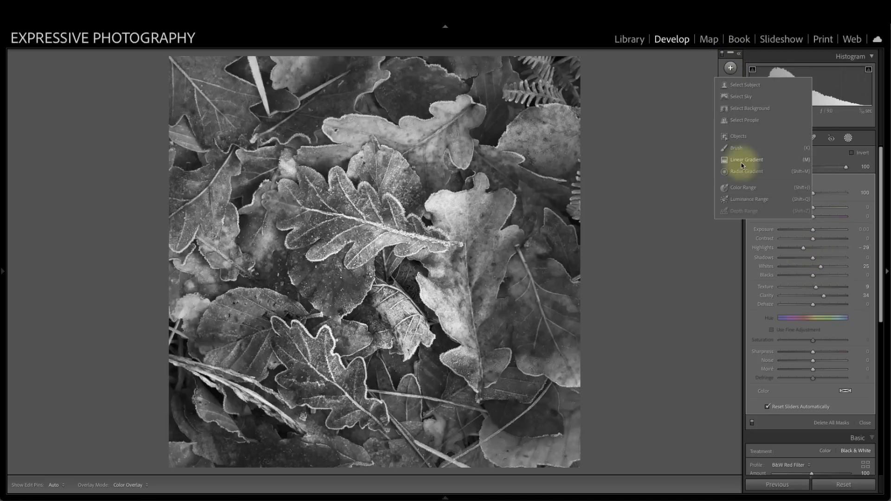
left_click(738, 152)
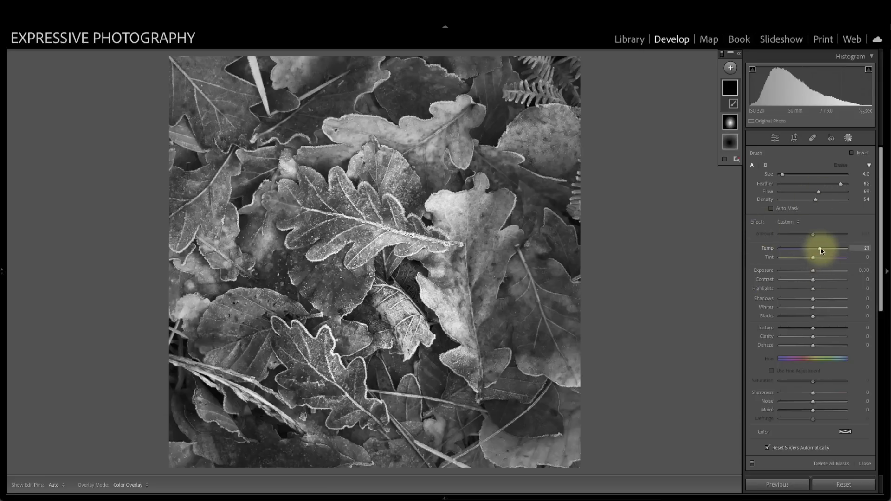
left_click_drag(821, 251, 823, 251)
scroll(440, 315, "up", 4)
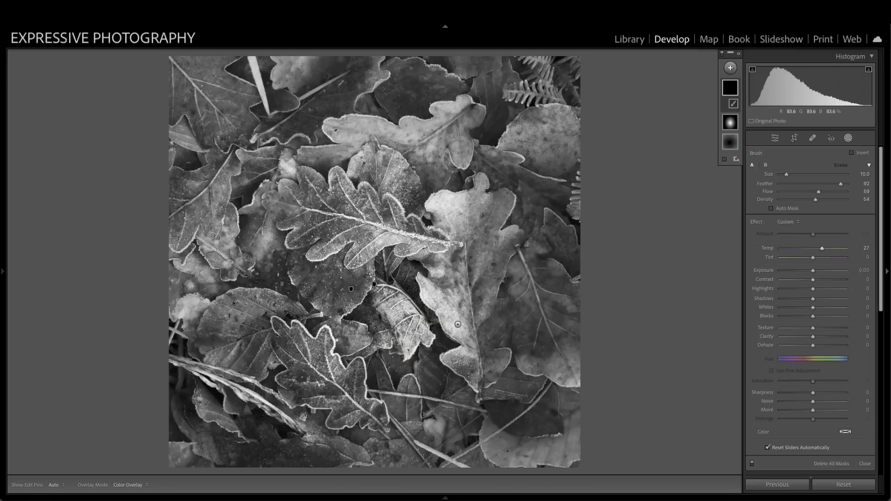
key("h")
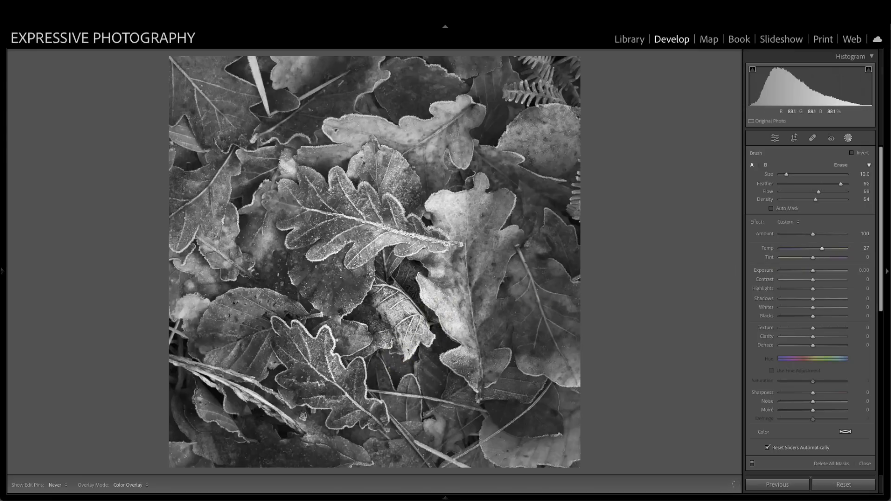
key("h")
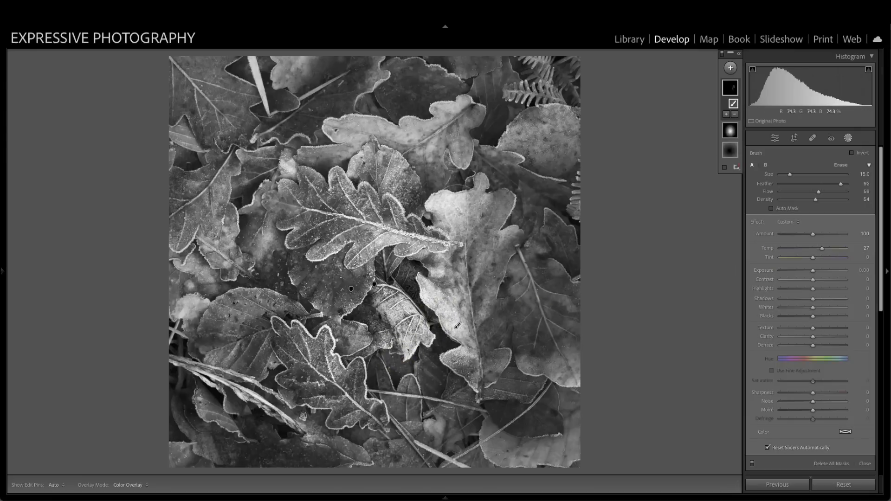
key("h")
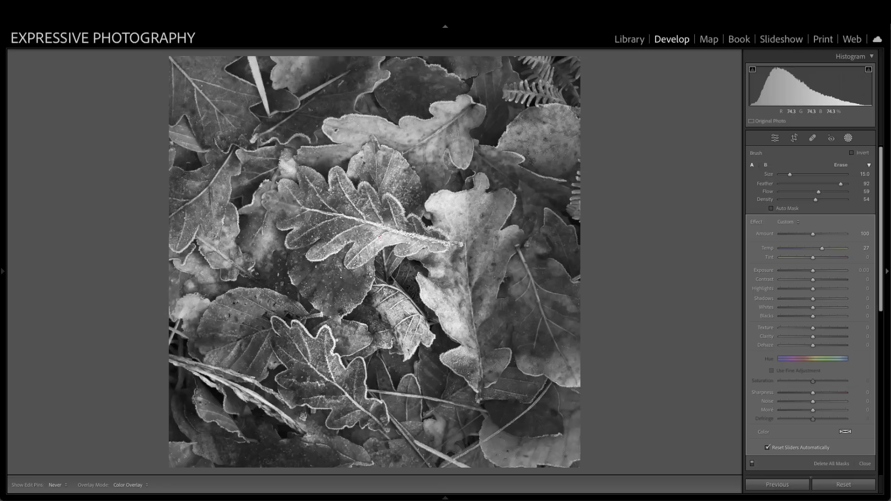
Extend the brush mask over the main oak leaf and neighbouring leaves, set its temperature to 16 and highlights to −25, and finish masking.
left_click_drag(822, 249, 829, 251)
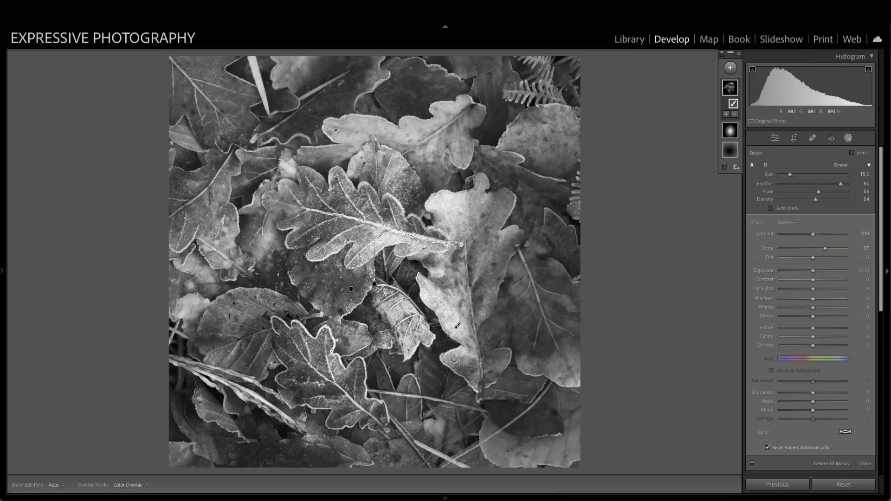
mouse_move(458, 322)
key("h")
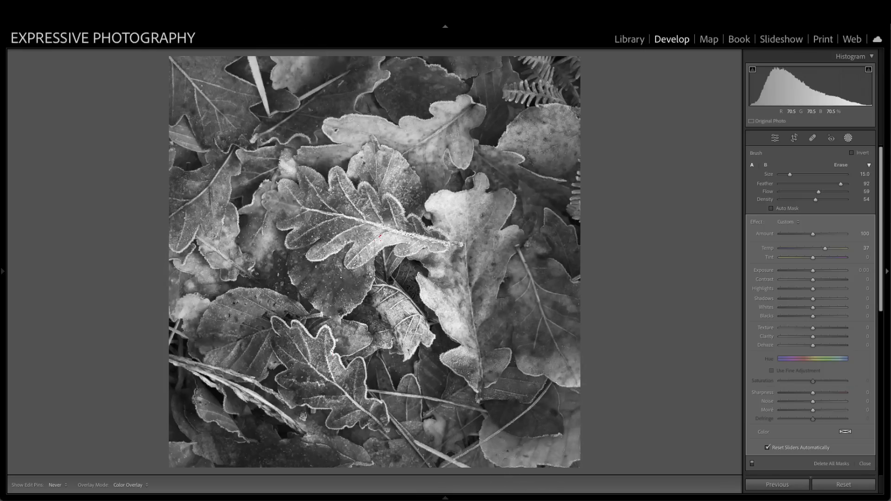
left_click_drag(355, 295, 358, 297)
mouse_move(824, 249)
left_mouse_down()
mouse_move(784, 251)
mouse_move(818, 251)
left_mouse_up()
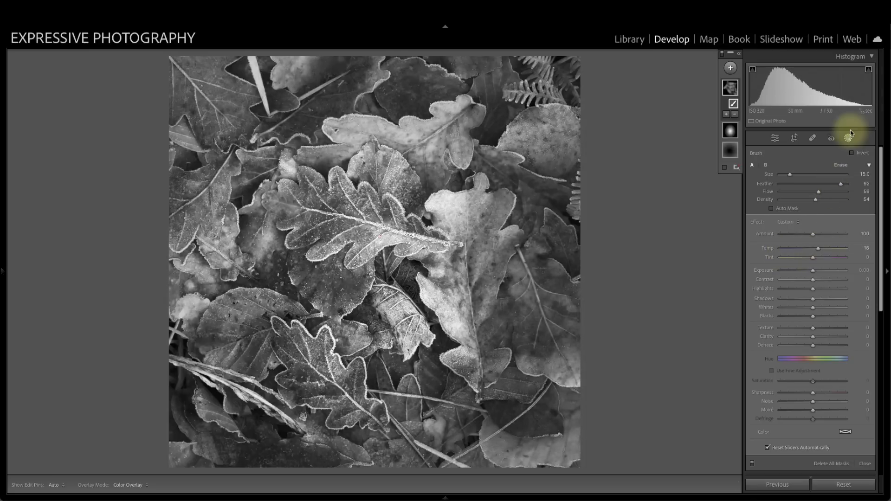
left_click_drag(814, 294, 808, 291)
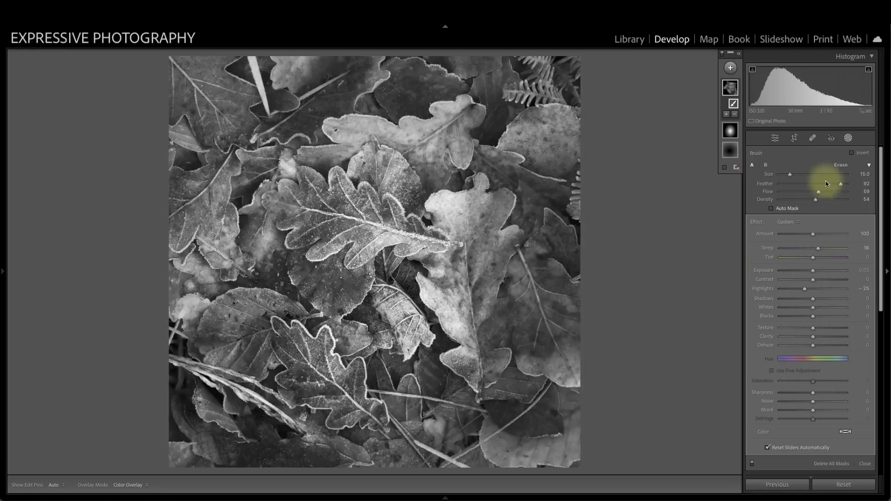
left_click(849, 138)
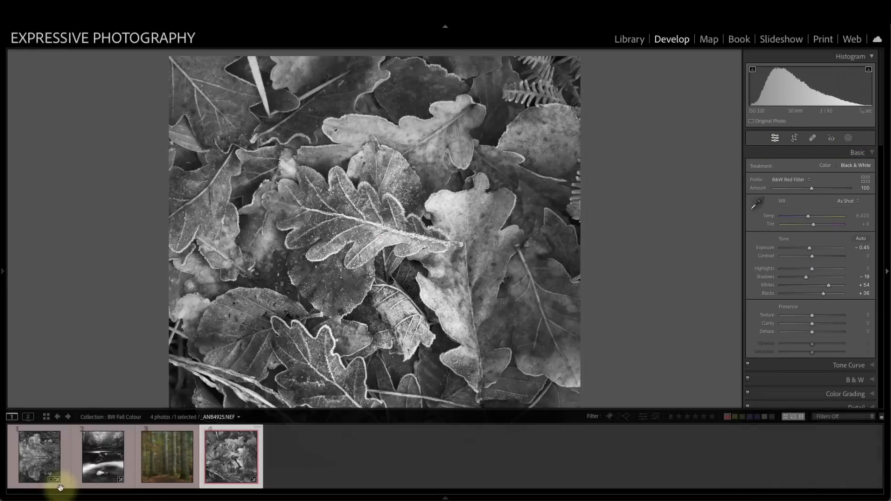
Compare the colour original and the black and white version side by side, with the adjustment panels hidden and the surroundings blacked out.
left_click(58, 485)
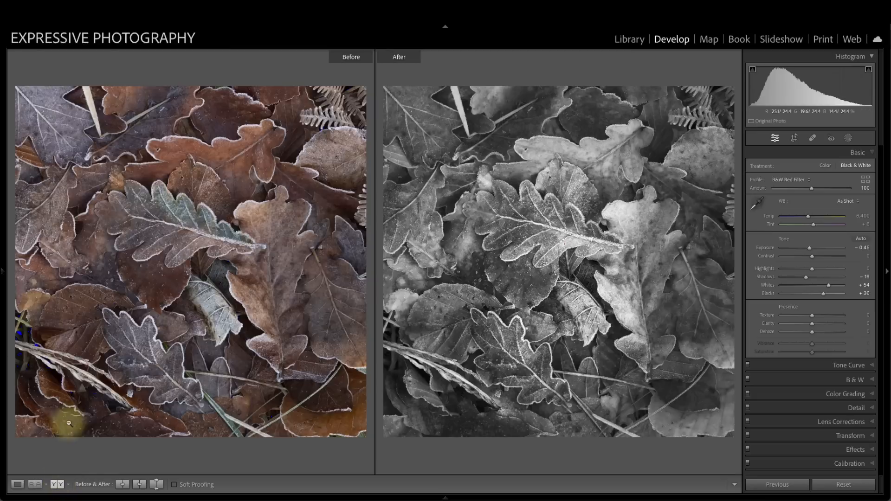
left_click(885, 272)
key("l")
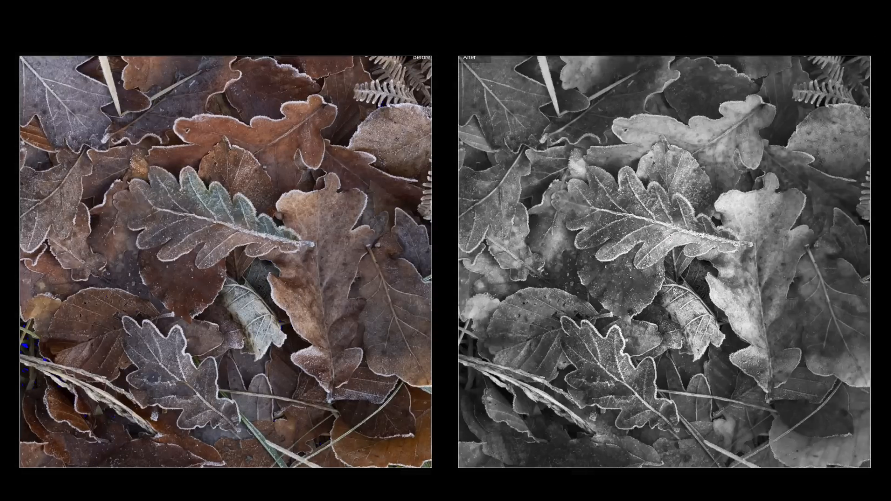